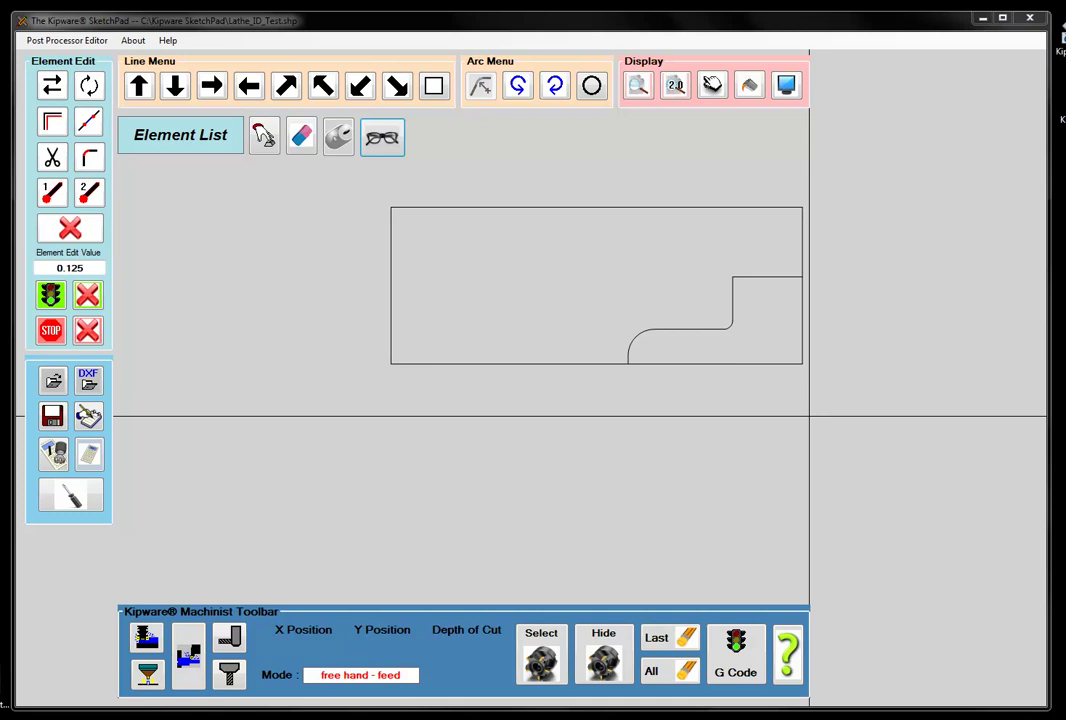
# Mark the line (-0.1,2) - (-1.1,2) as the toolpath's starting element and the line (-2.6,0.75) - (-2.6,0.875) as its ending element.
pyautogui.click(809, 414)
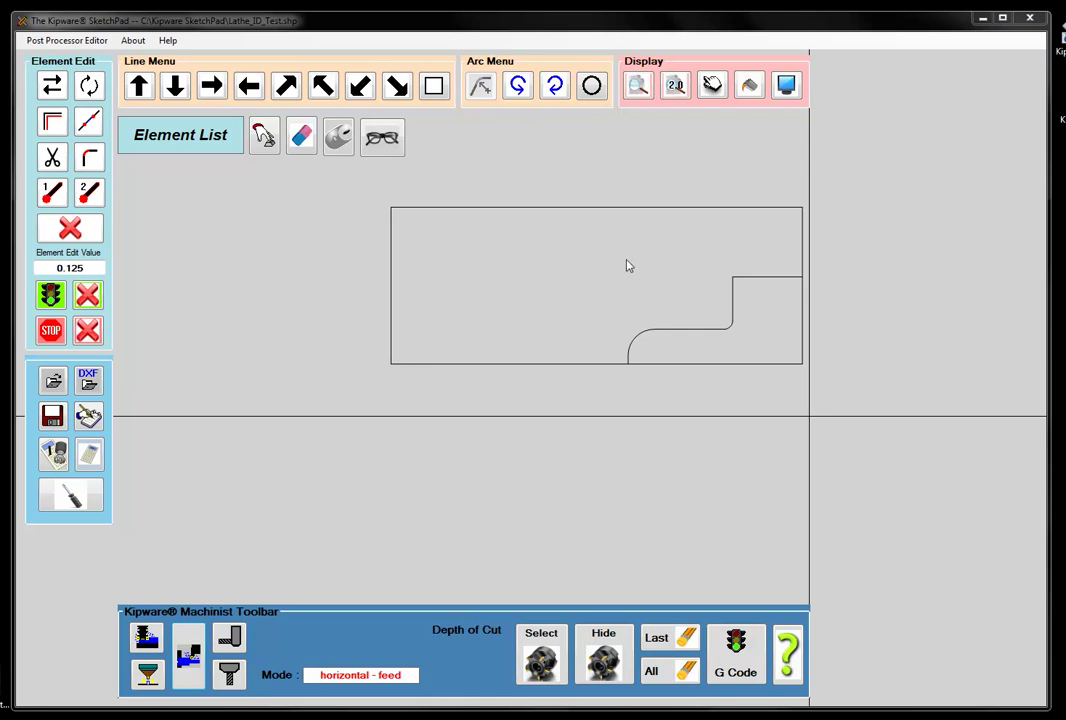
pyautogui.click(382, 137)
pyautogui.click(235, 176)
pyautogui.click(232, 186)
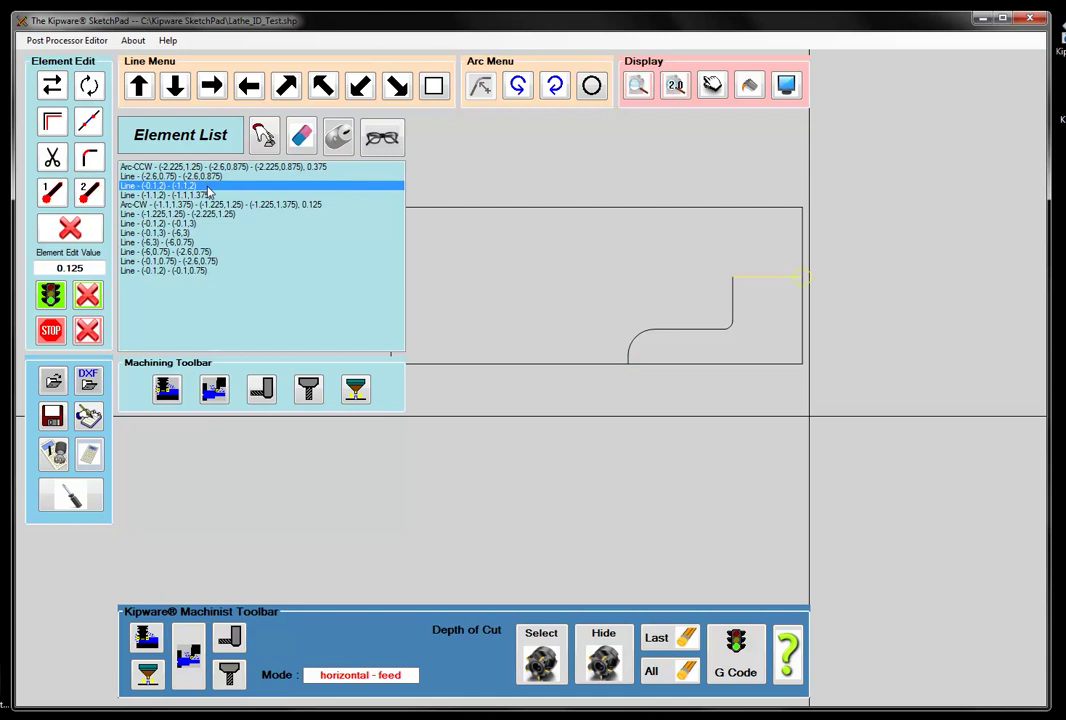
pyautogui.click(56, 303)
pyautogui.click(203, 197)
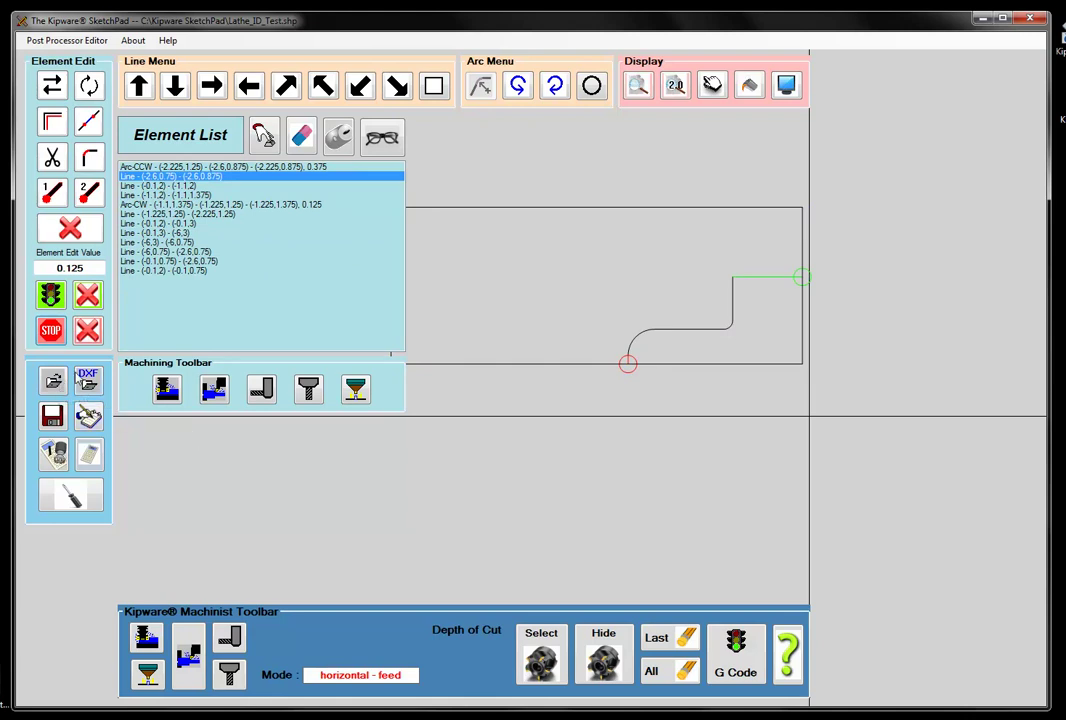
# Review the Turning Options for the marked bore profile, then leave them without creating a program and hide the element list.
pyautogui.click(214, 391)
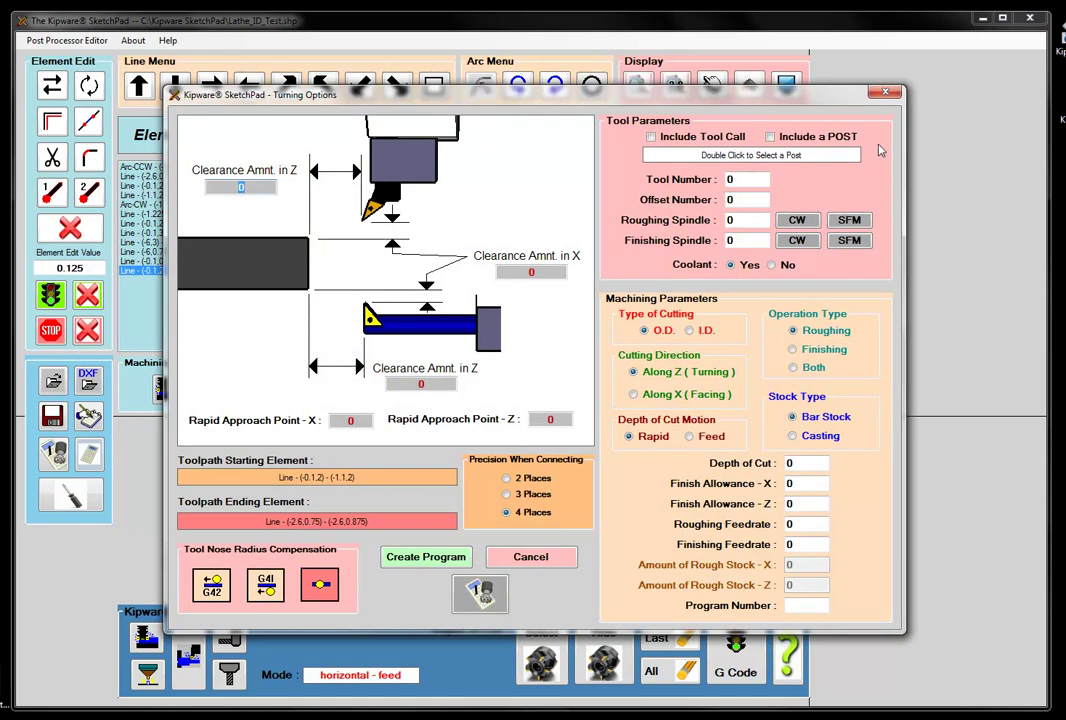
pyautogui.click(884, 93)
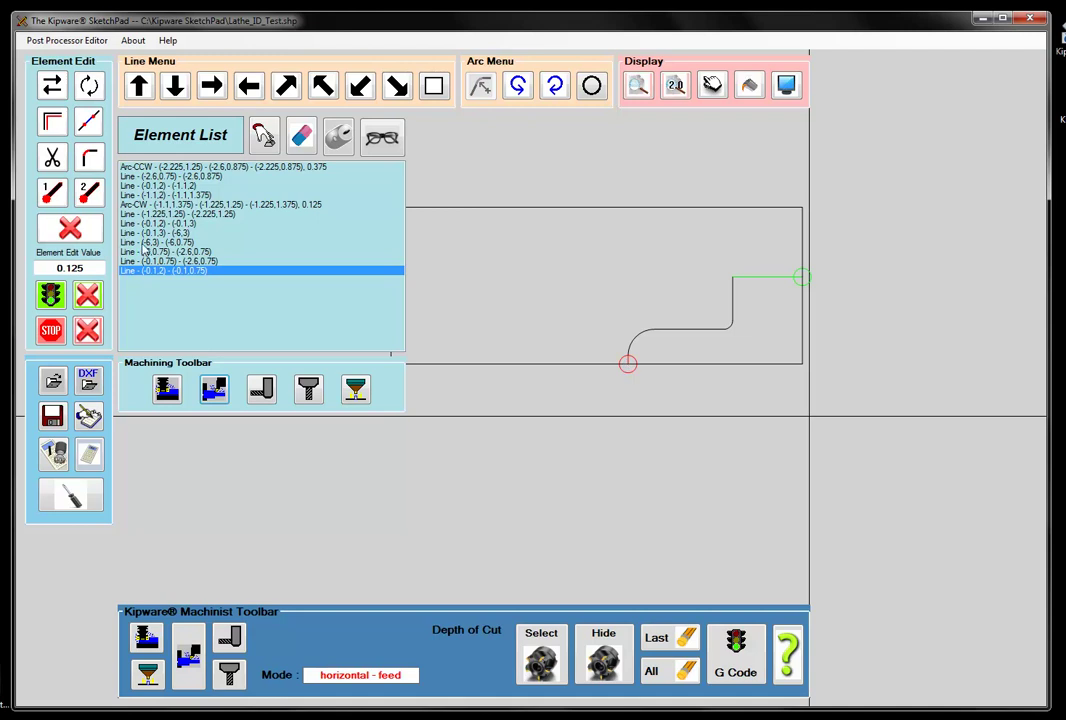
pyautogui.click(382, 137)
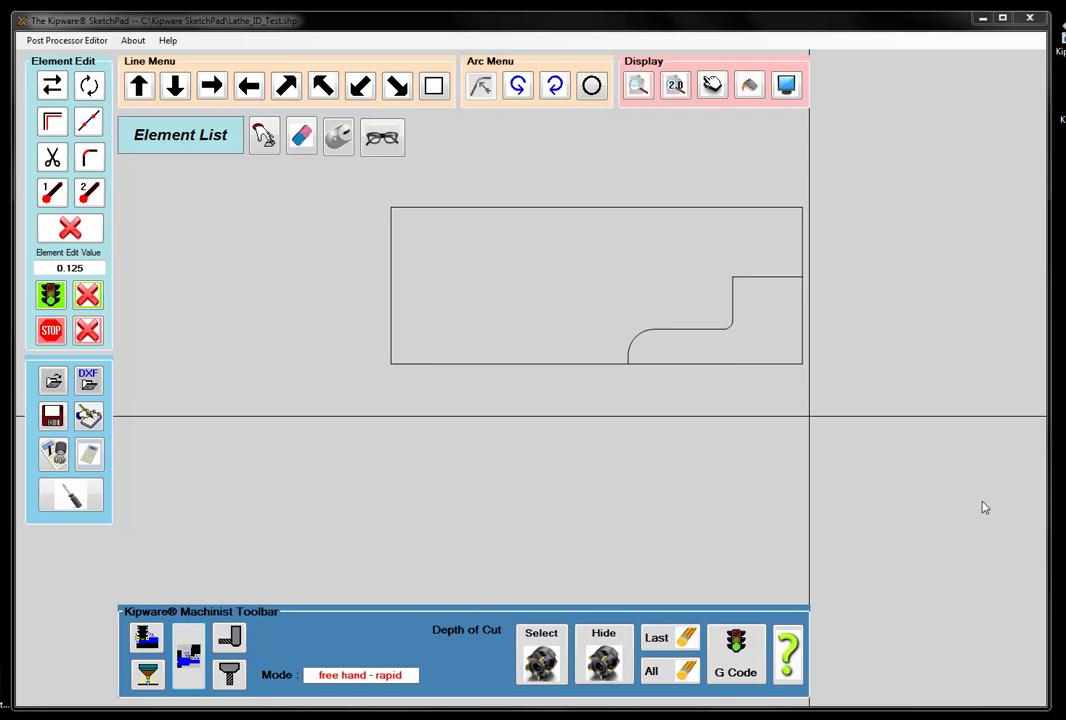
# Choose the 55 Deg. ID Tool from the machinist tool library as the default tool, exiting without saving library changes.
pyautogui.click(229, 637)
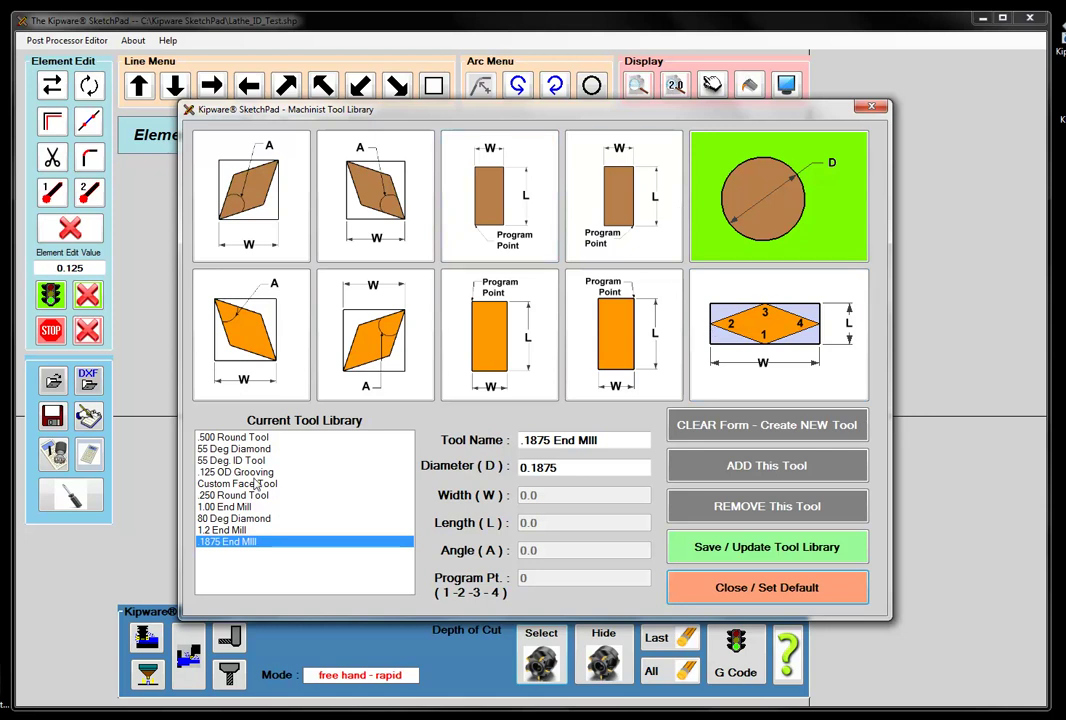
pyautogui.click(202, 387)
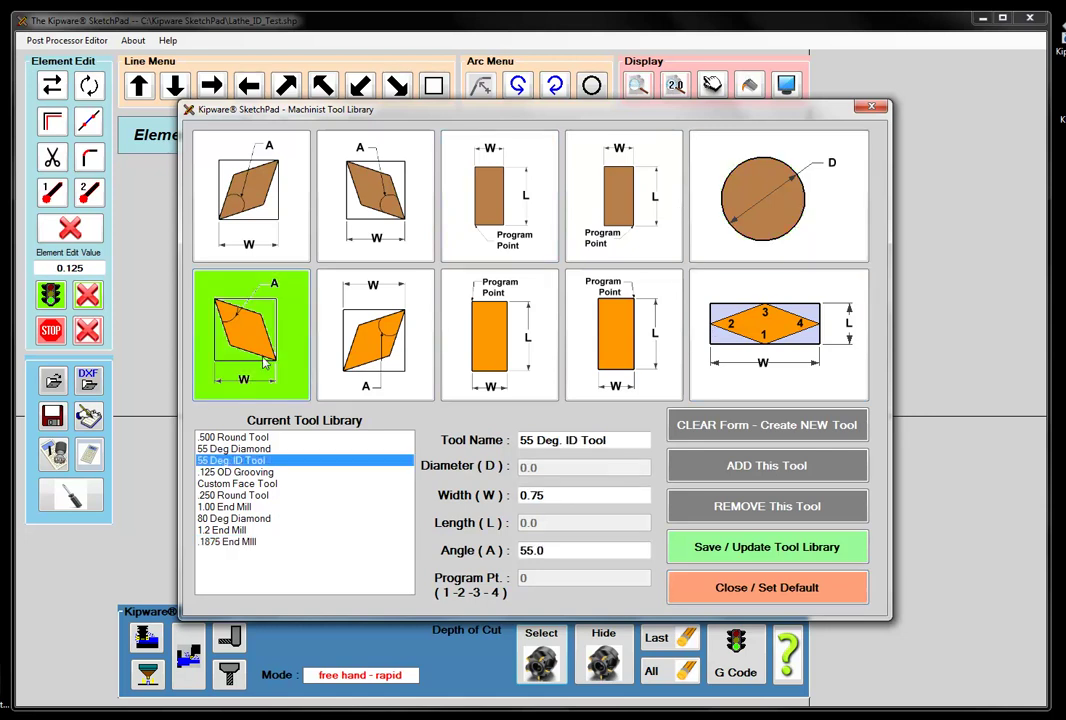
pyautogui.doubleClick(573, 498)
pyautogui.click(710, 597)
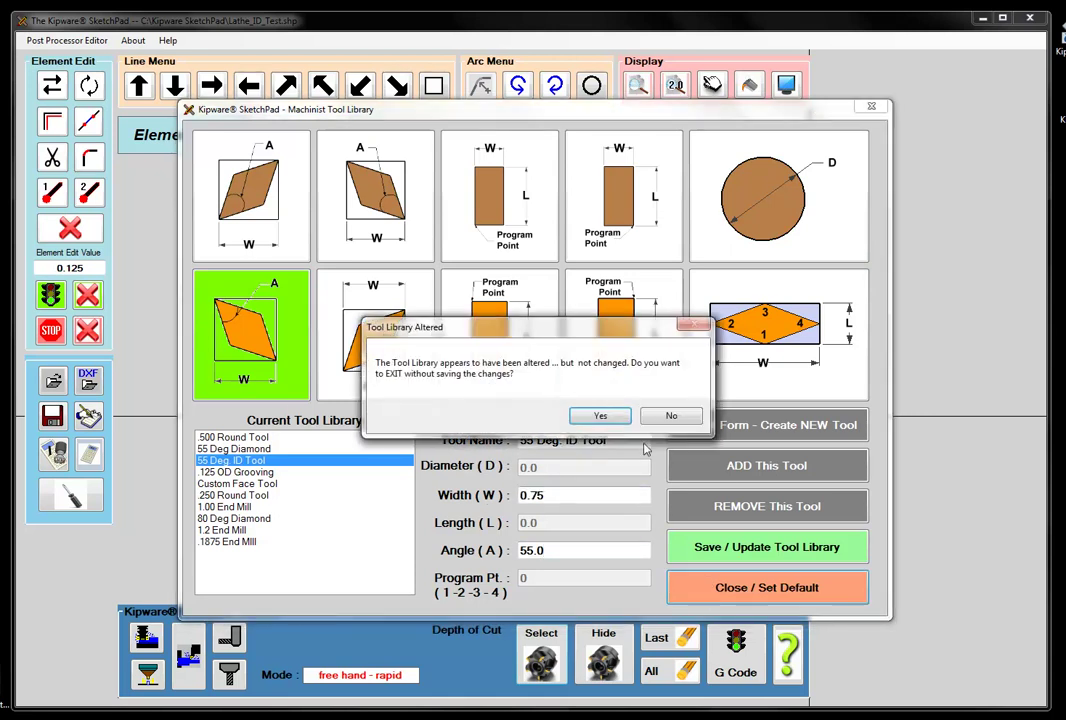
pyautogui.click(599, 415)
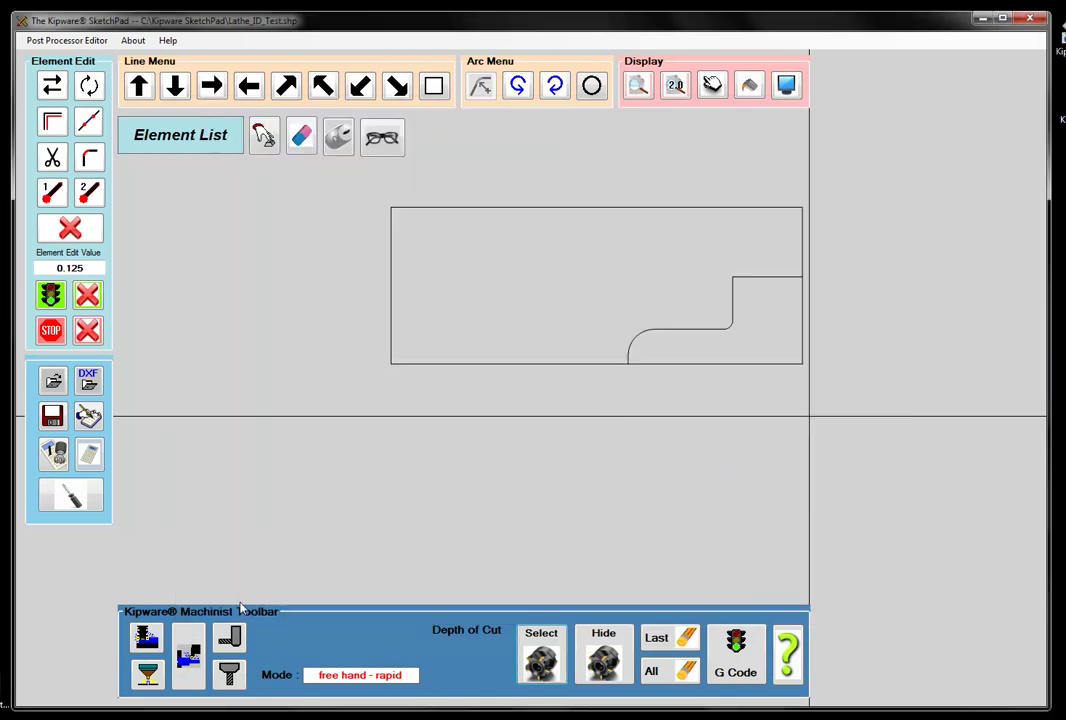
# Start machinist turning in free hand rapid mode, place the tool at about Z 1.7, X 2.7, and rapid it toward the bore entrance.
pyautogui.click(189, 648)
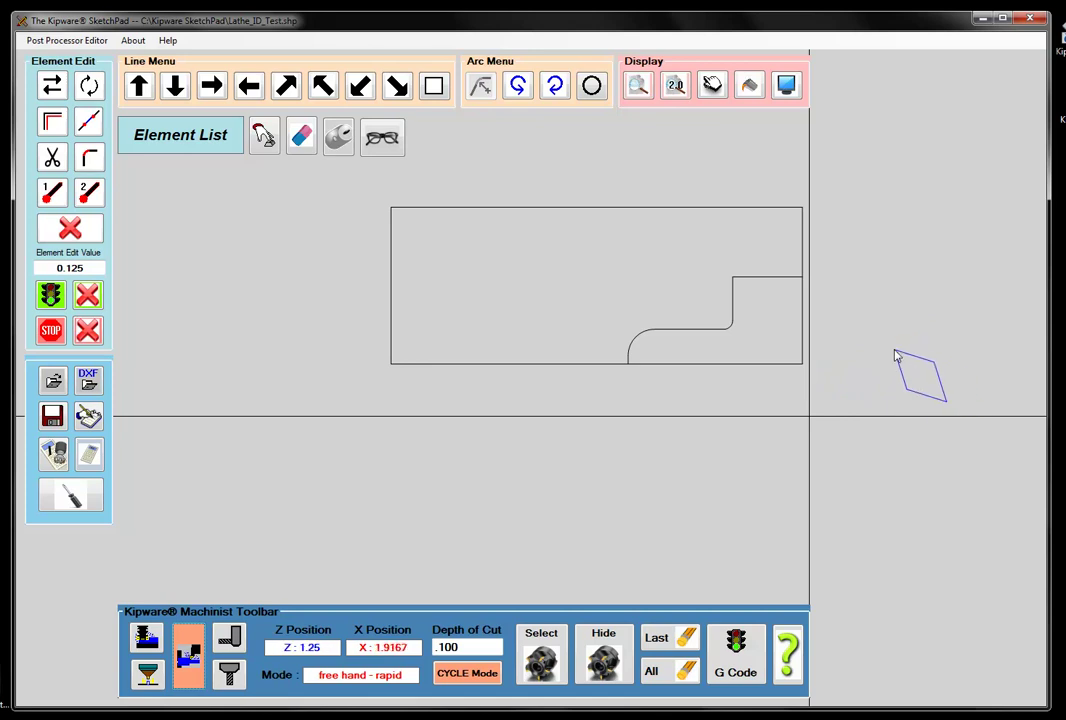
pyautogui.click(895, 363)
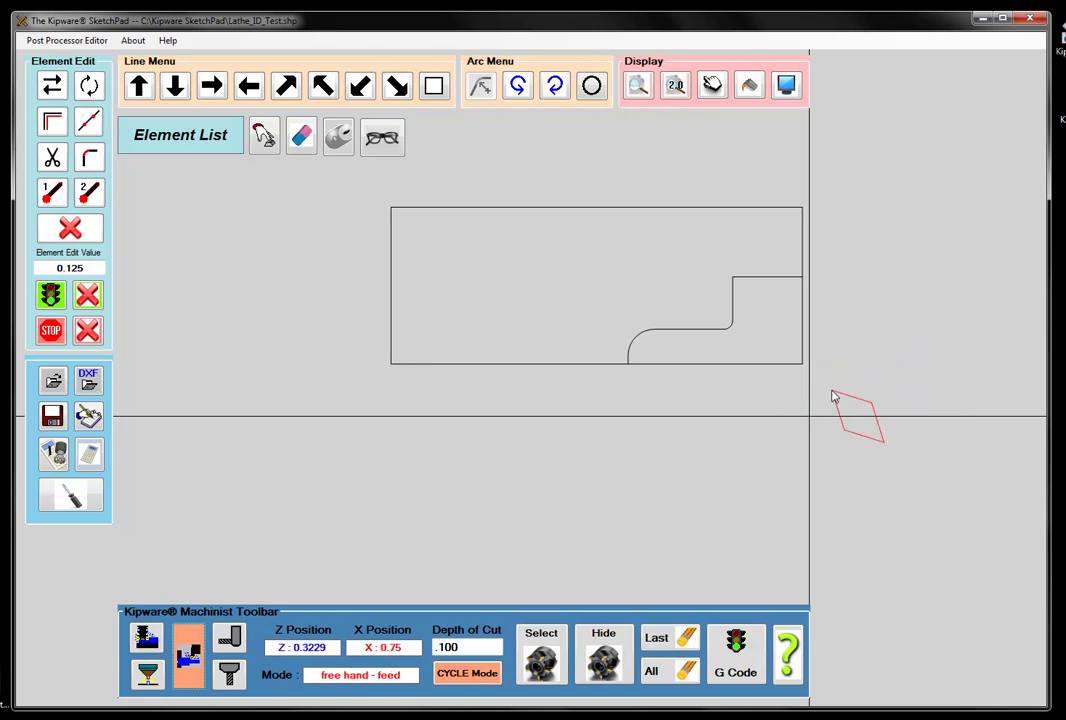
pyautogui.click(891, 331)
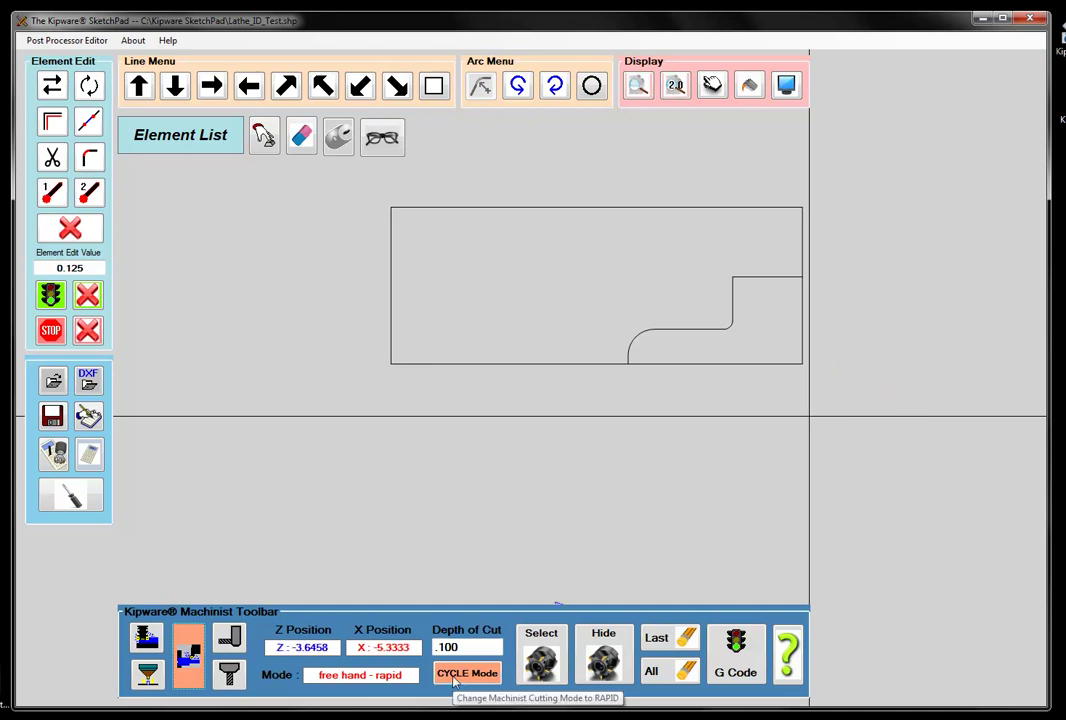
pyautogui.click(466, 647)
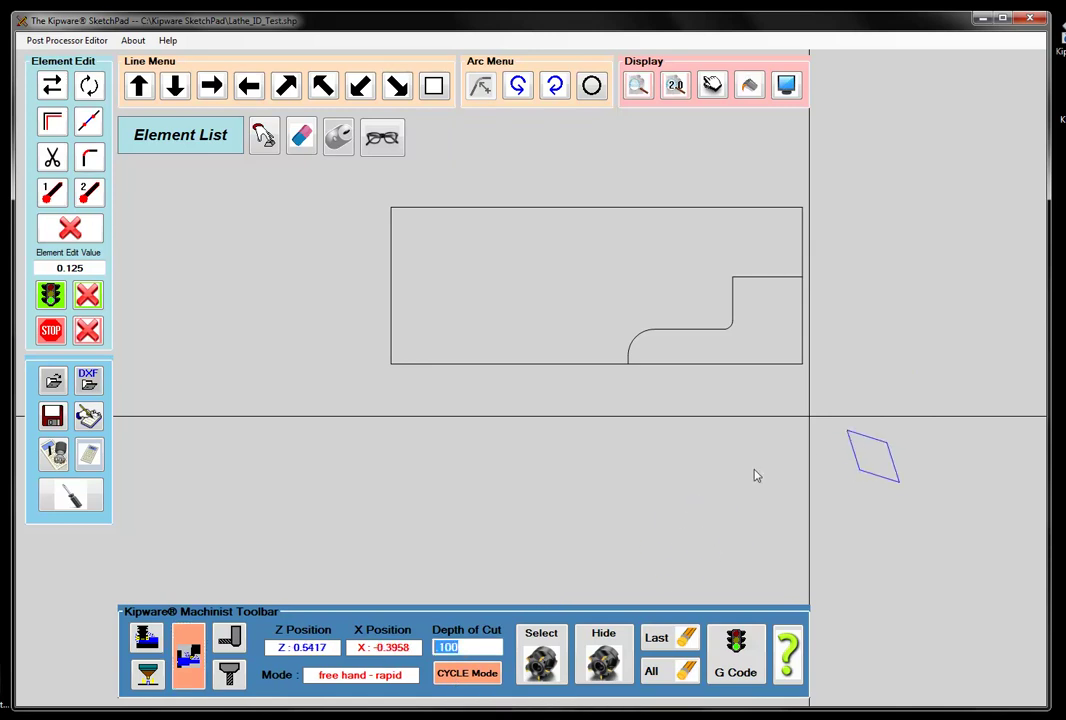
pyautogui.click(617, 570)
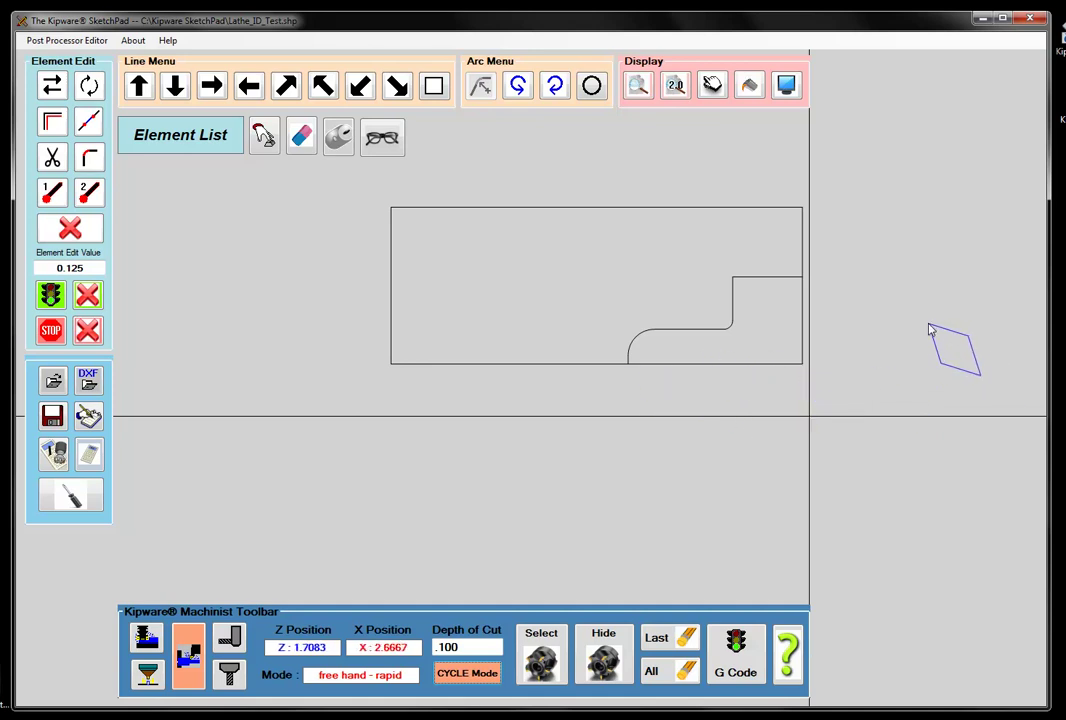
pyautogui.click(928, 327)
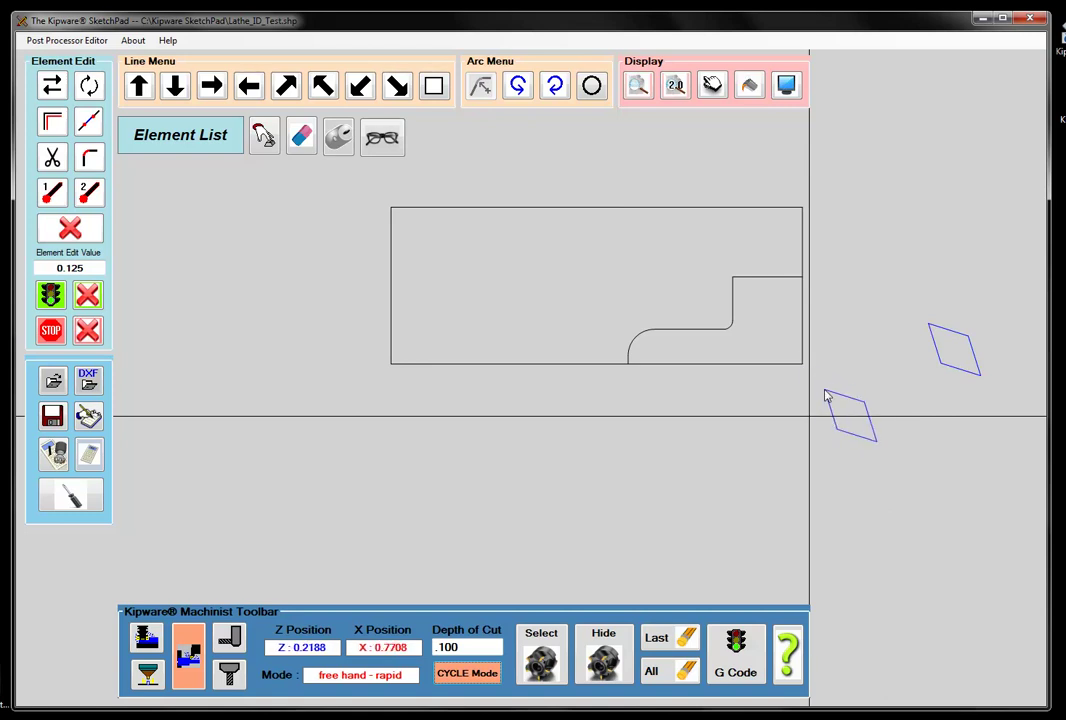
pyautogui.click(826, 388)
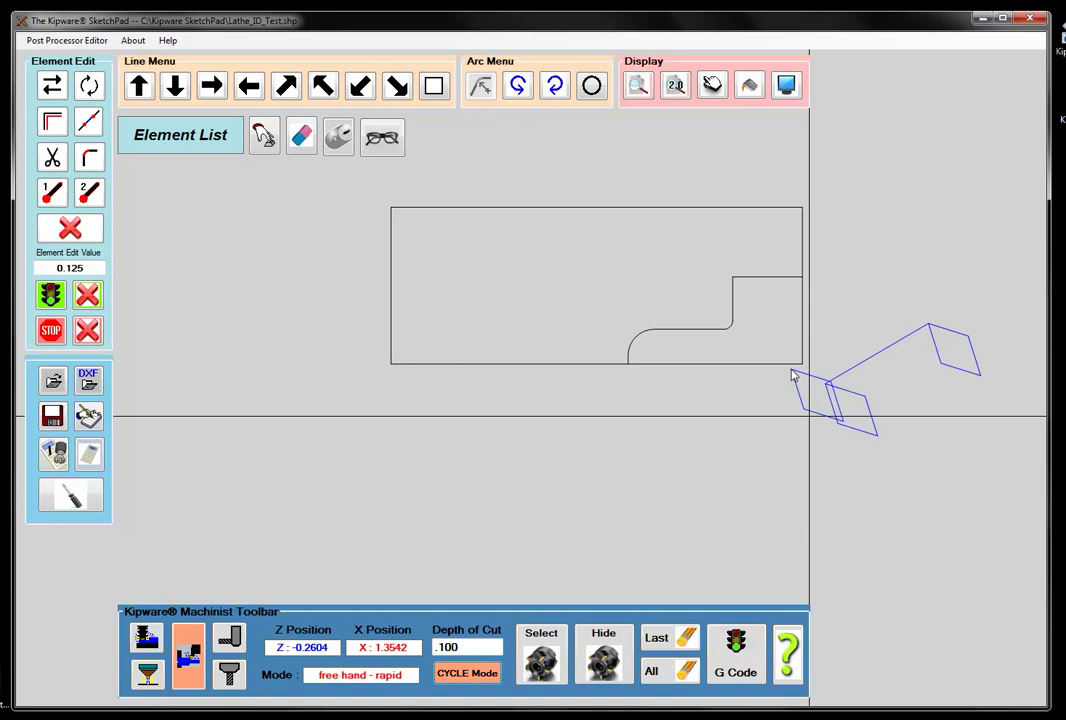
# Check the quick command list, then bring the tool just off the face at bore height and step in by the .100 depth of cut.
pyautogui.click(788, 655)
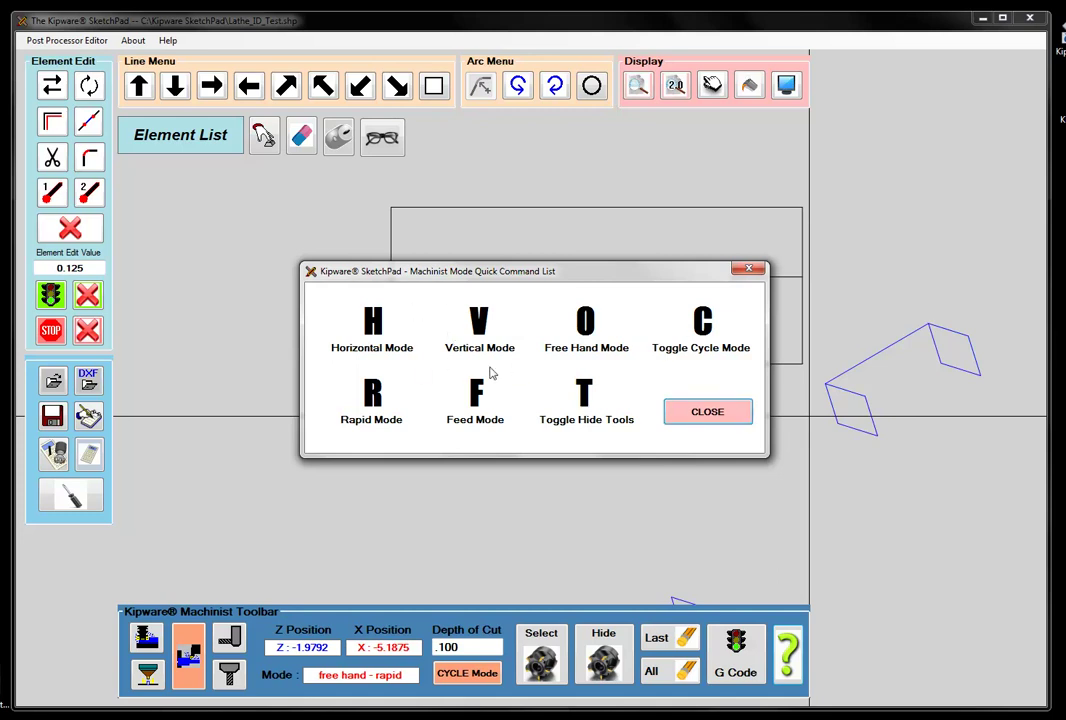
pyautogui.click(688, 413)
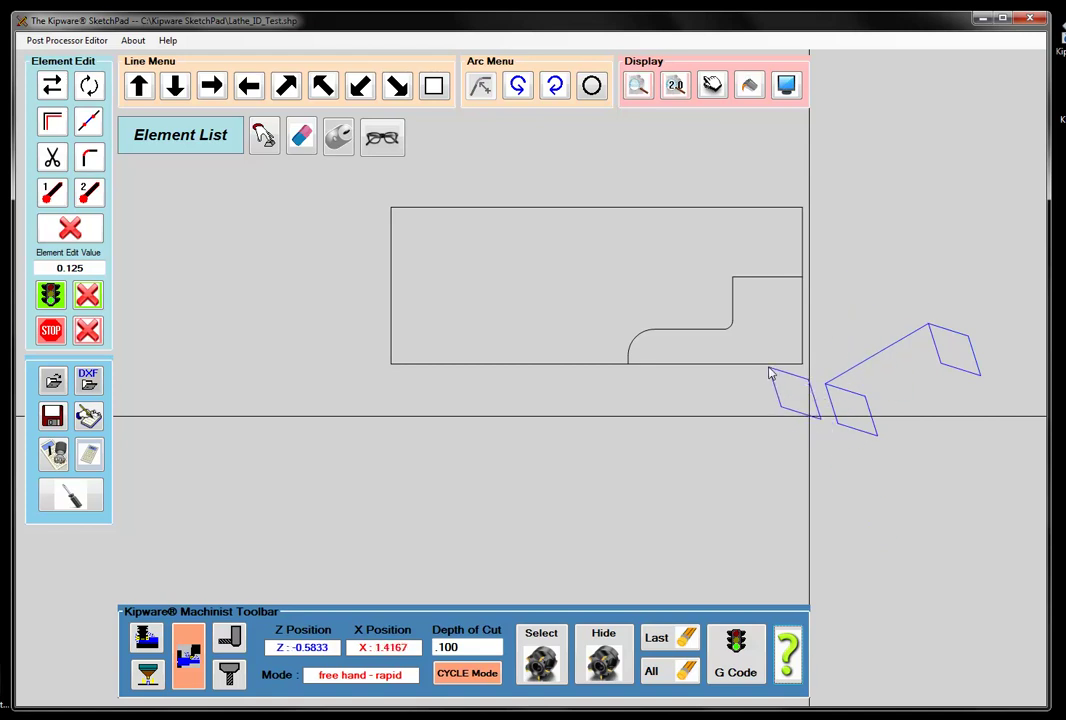
pyautogui.press('v')
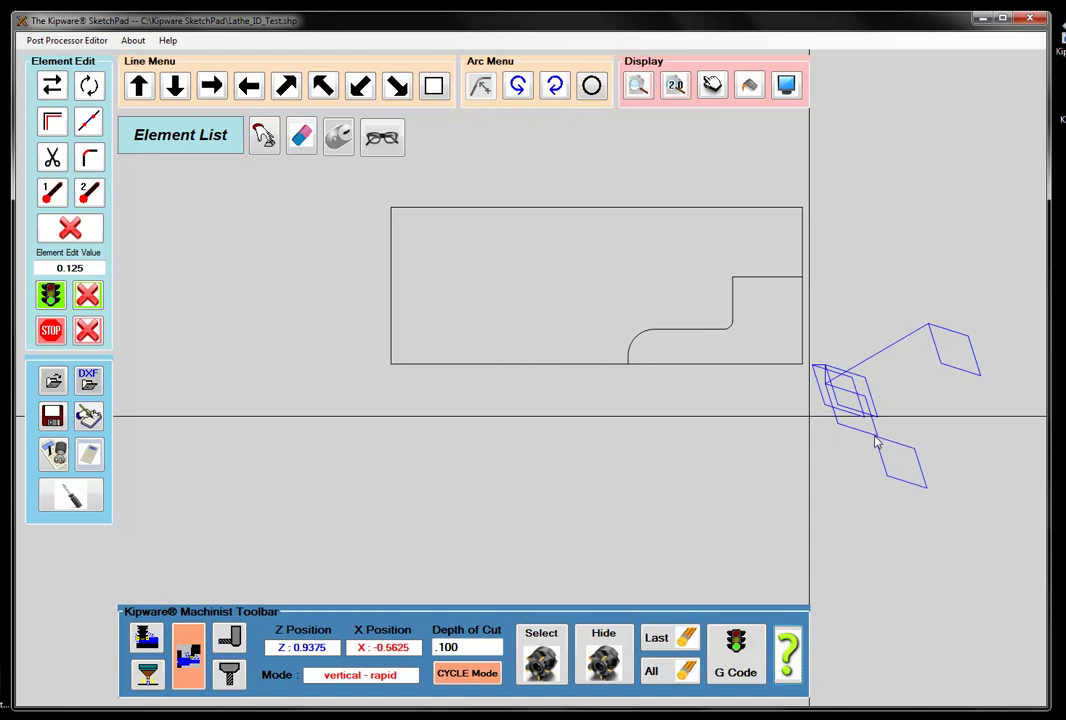
pyautogui.click(813, 390)
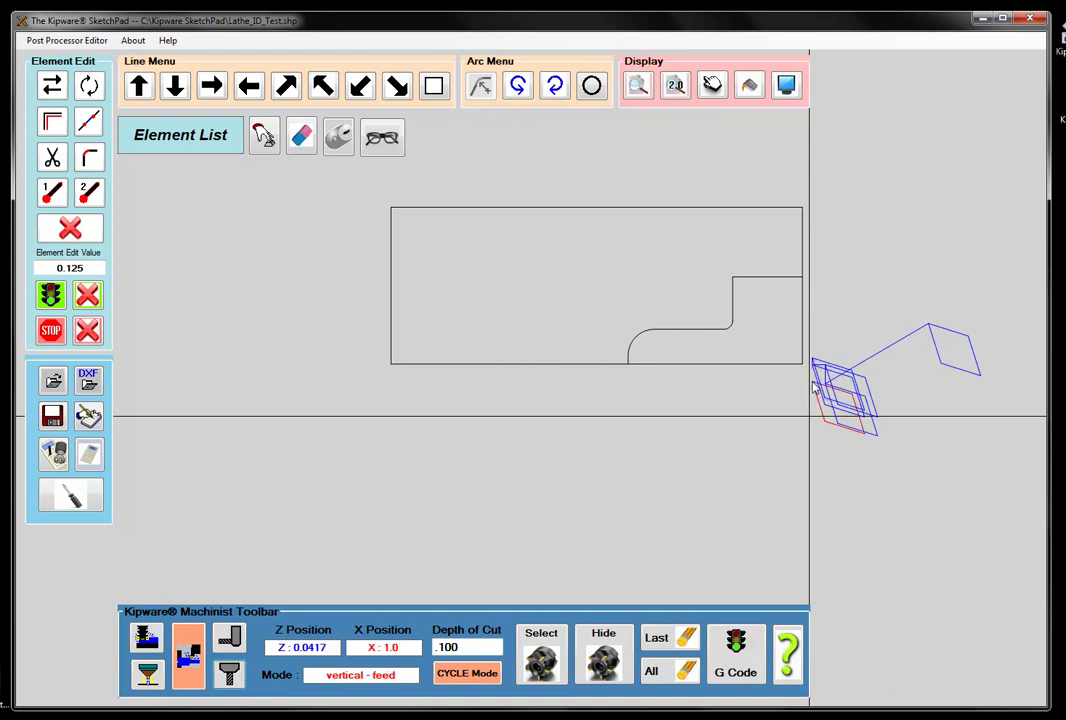
pyautogui.click(813, 389)
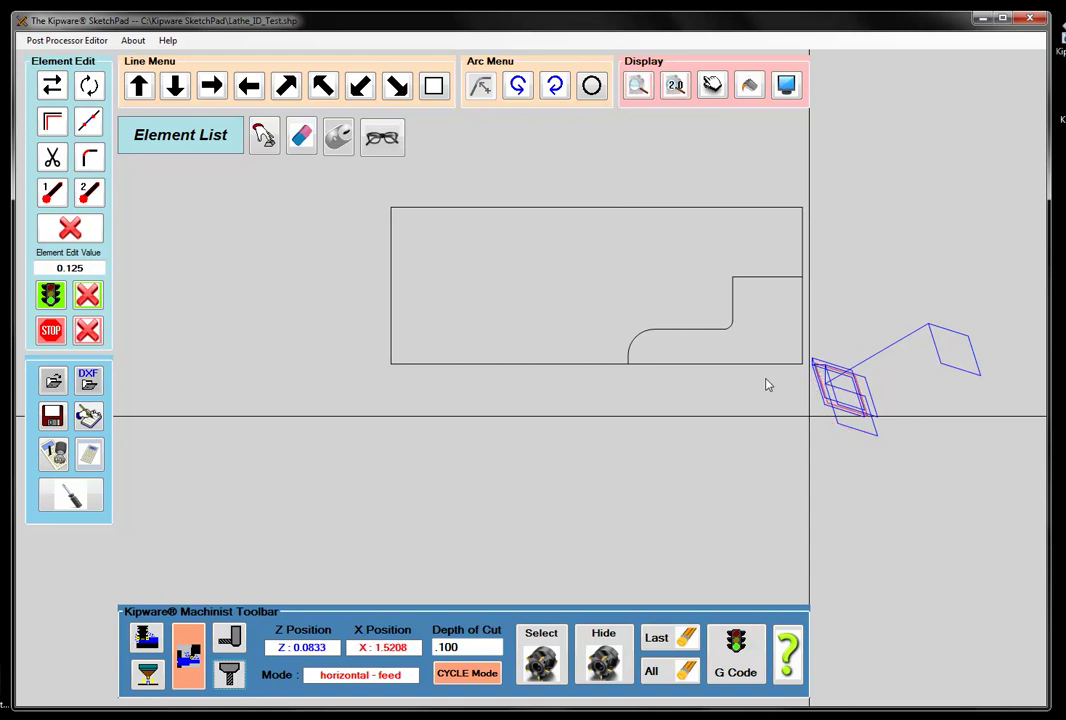
# Cut the first two horizontal roughing passes at feed to about Z -2.55, returning at rapid to just off the front face each time.
pyautogui.click(631, 361)
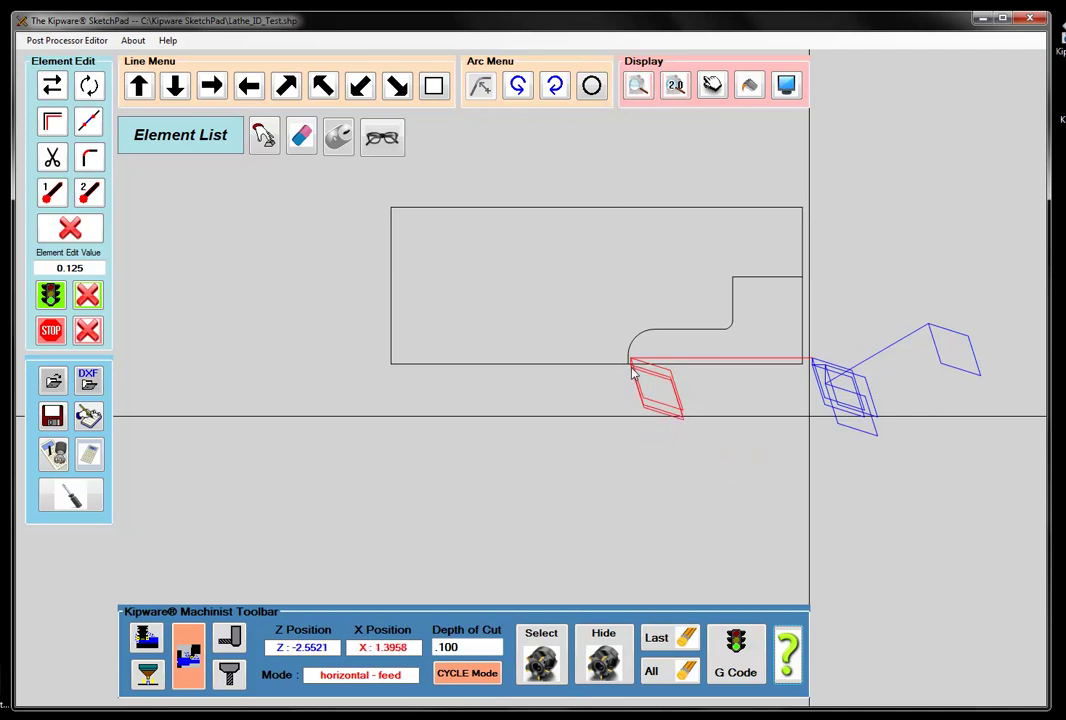
pyautogui.click(813, 371)
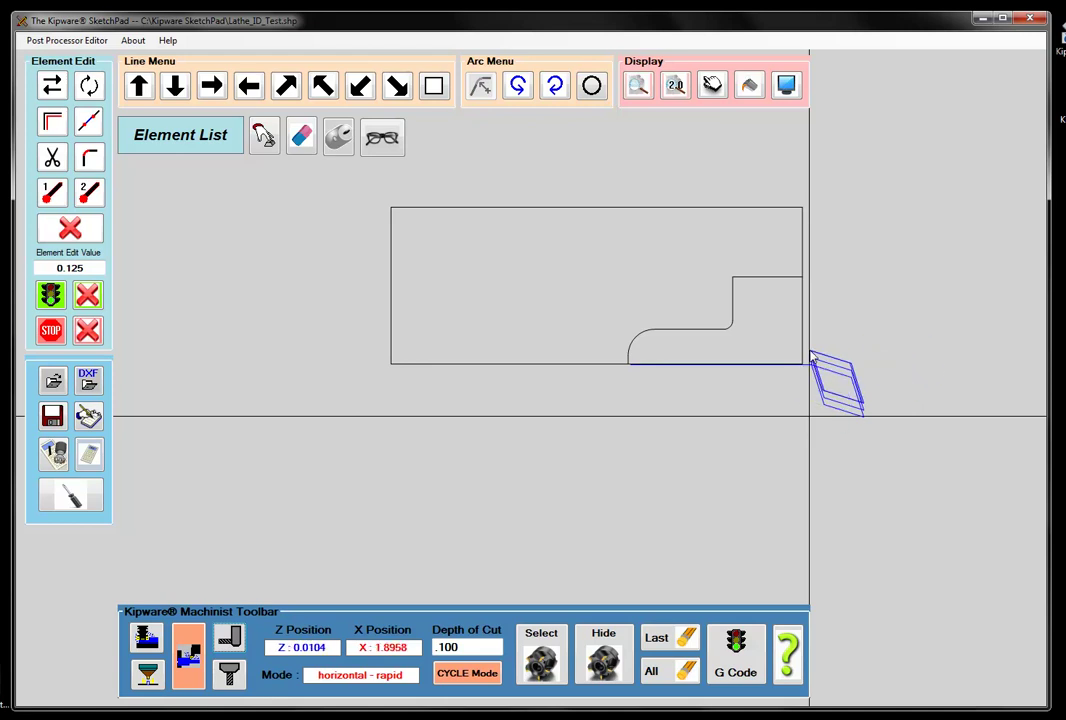
pyautogui.click(858, 431)
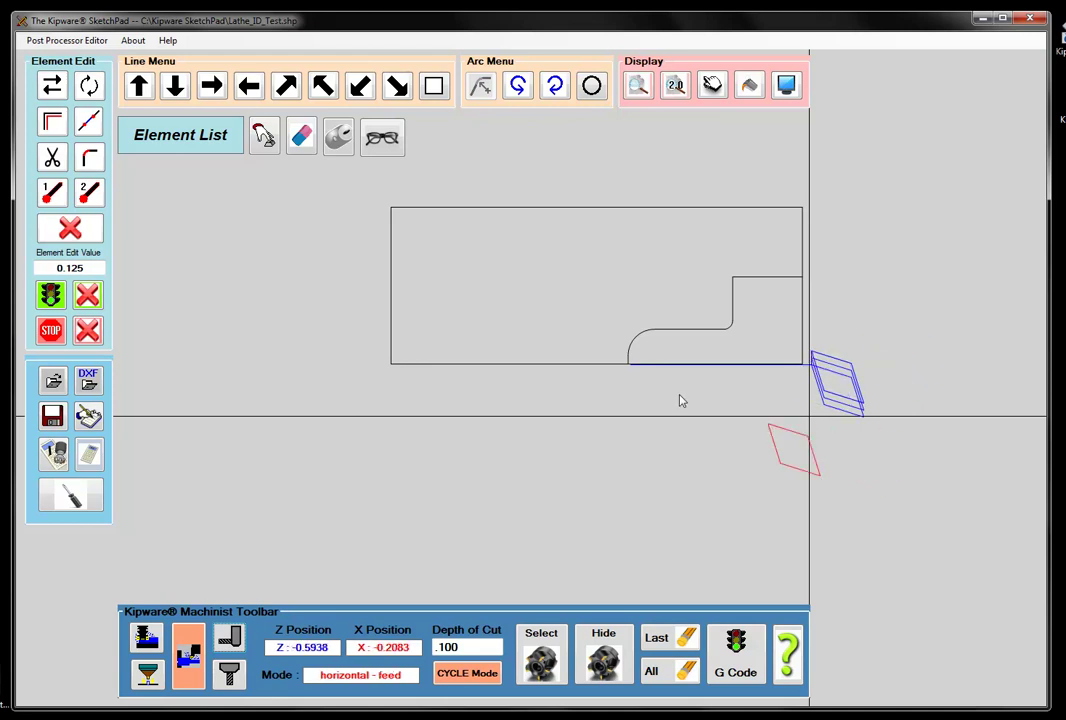
pyautogui.click(632, 357)
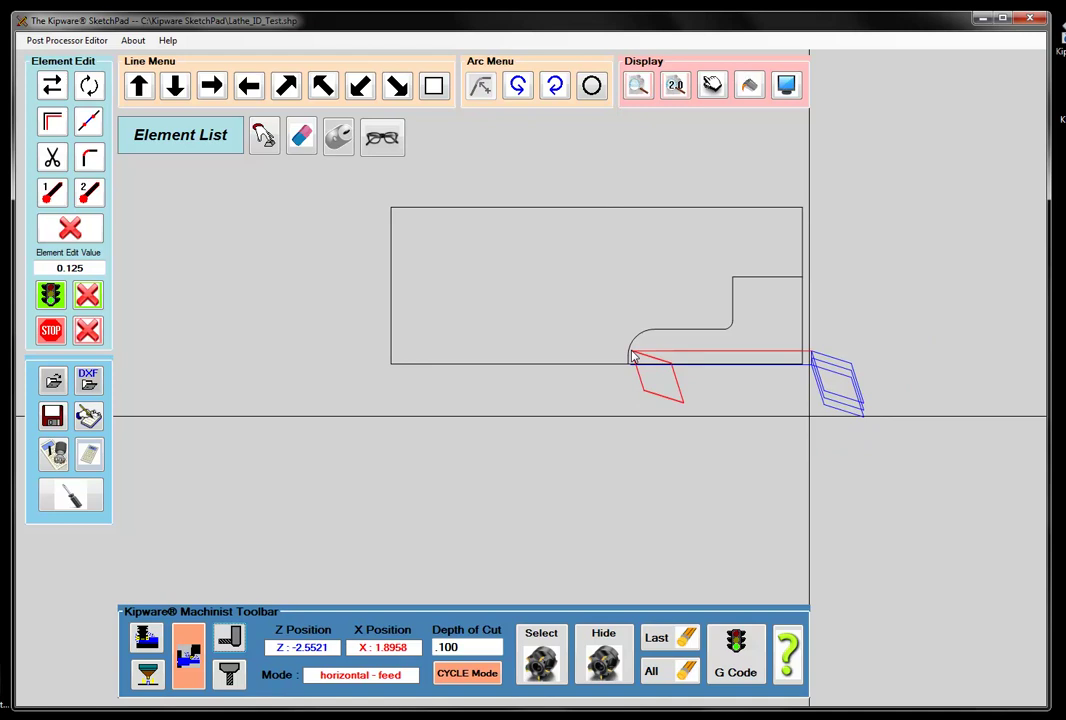
pyautogui.rightClick(699, 479)
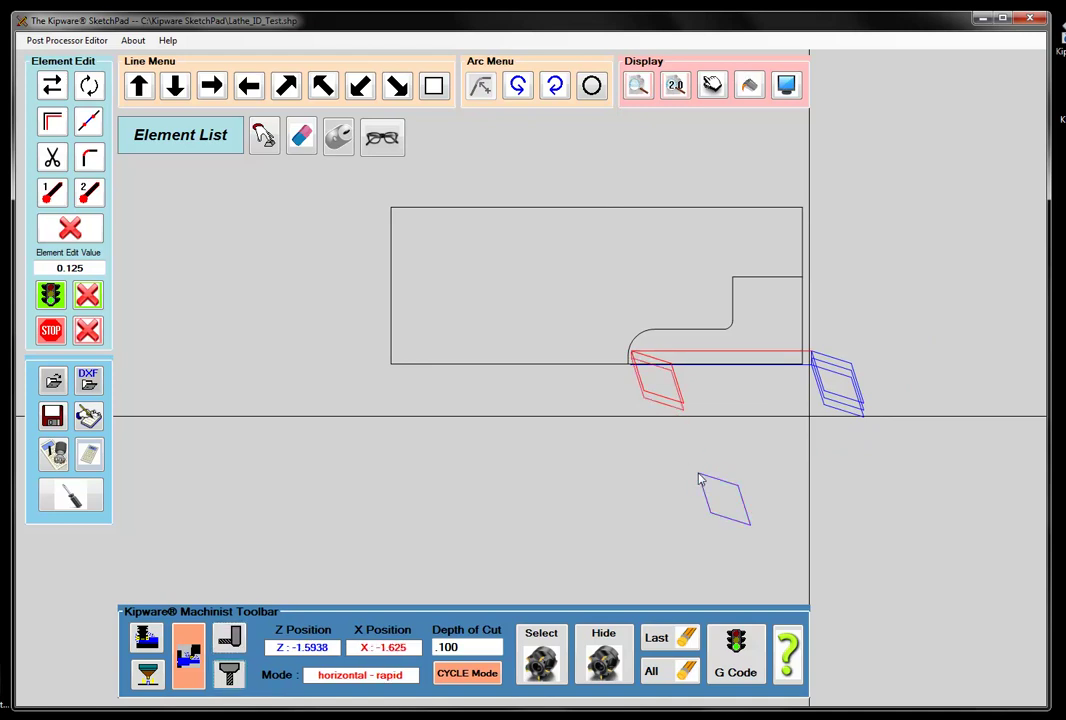
pyautogui.click(813, 365)
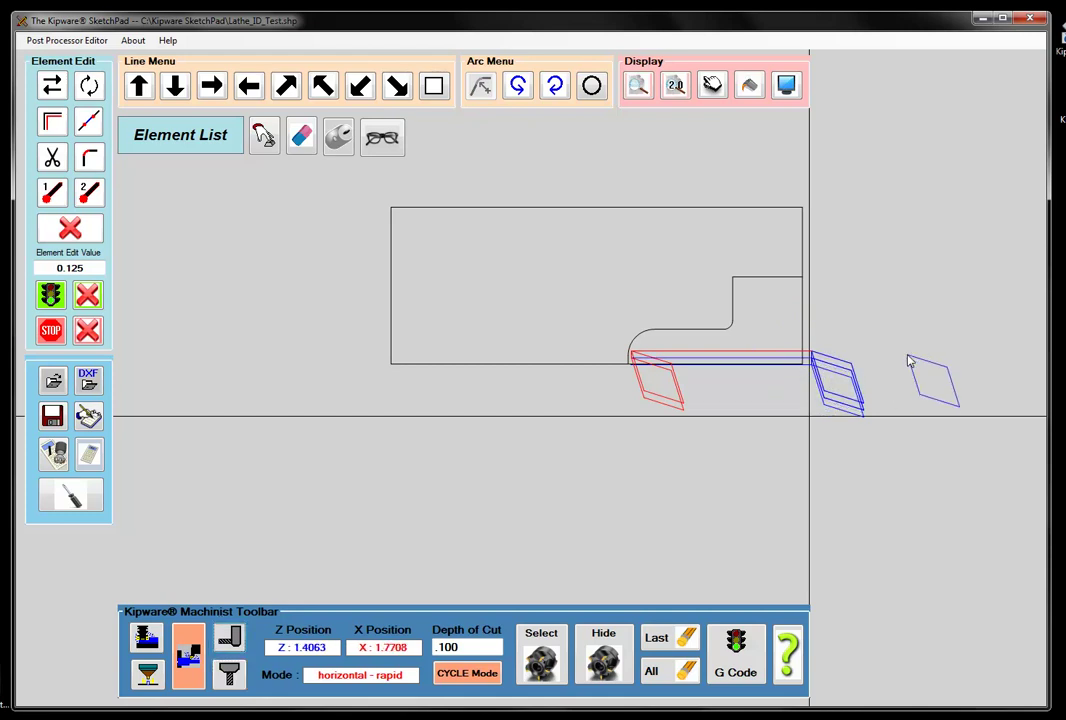
# Step in another .100, feed the third horizontal pass to about Z -2.52 at the arc, and return to the face at rapid.
pyautogui.click(814, 366)
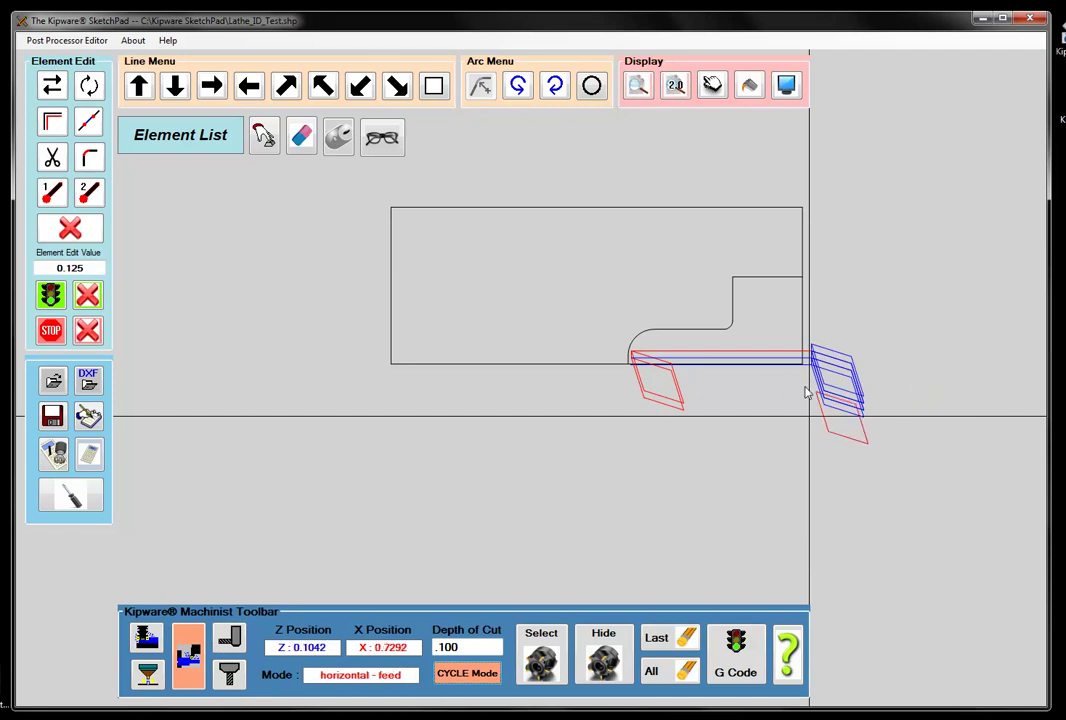
pyautogui.click(635, 352)
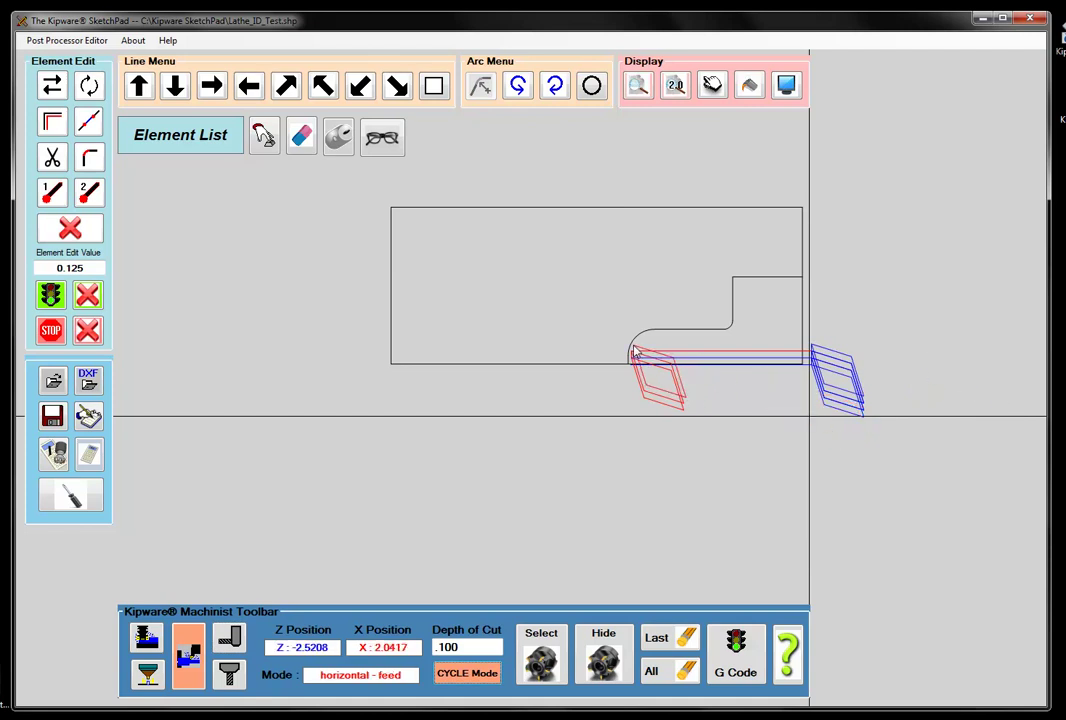
pyautogui.rightClick(910, 615)
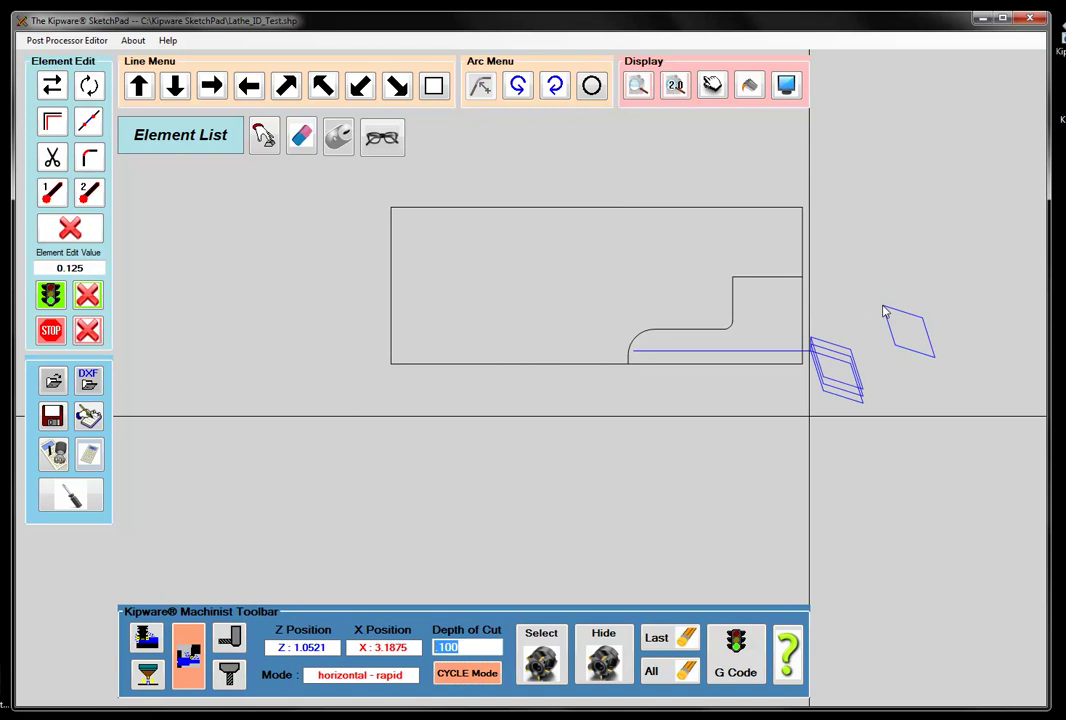
# Feed the fourth horizontal roughing pass to about Z -2.45 at the arc and return at rapid to just off the front face.
pyautogui.press('f')
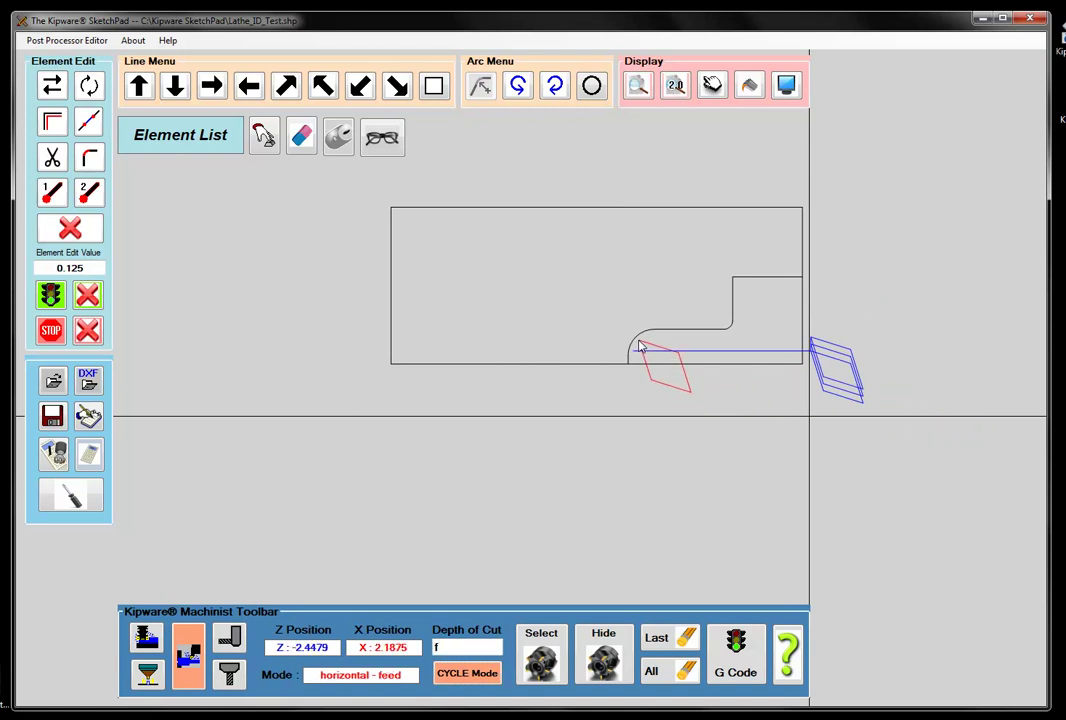
pyautogui.click(641, 342)
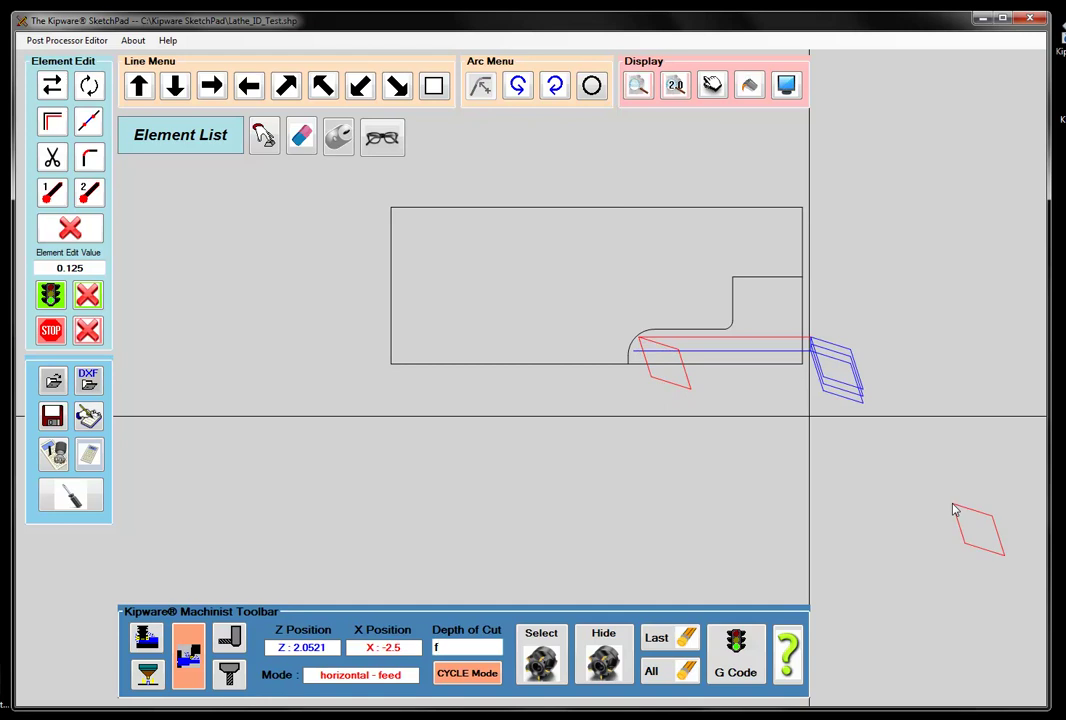
pyautogui.press('r')
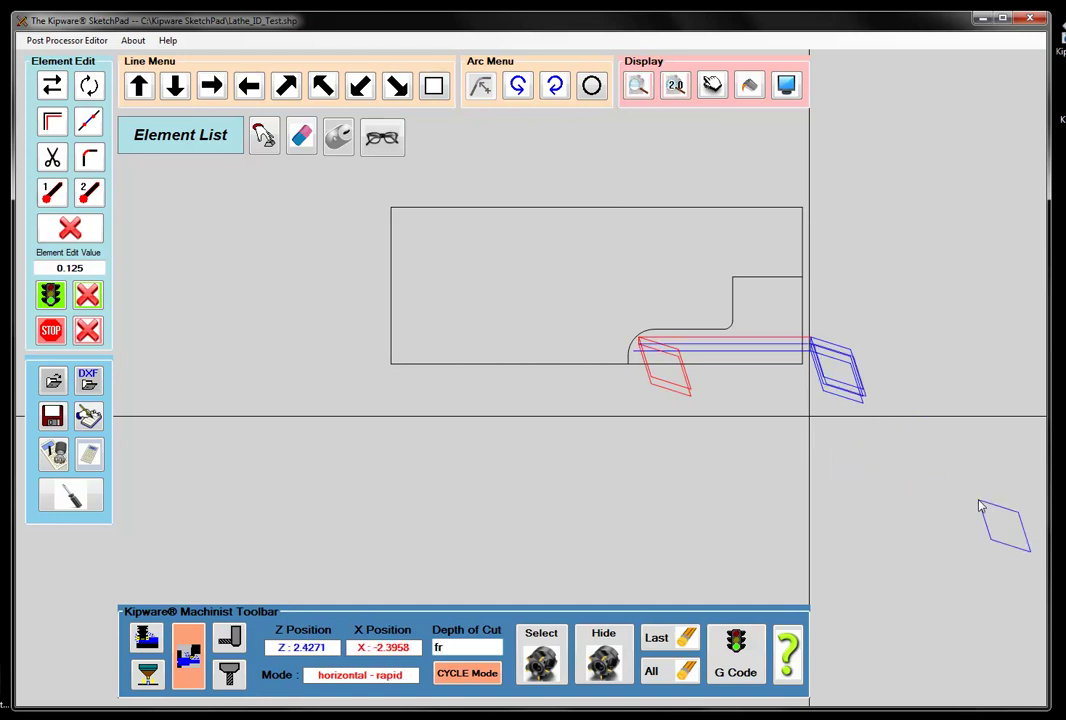
# Rough the larger step bore with successive .100 deep horizontal feed passes to about Z -1.05, returning to the face at rapid each time.
pyautogui.press('f')
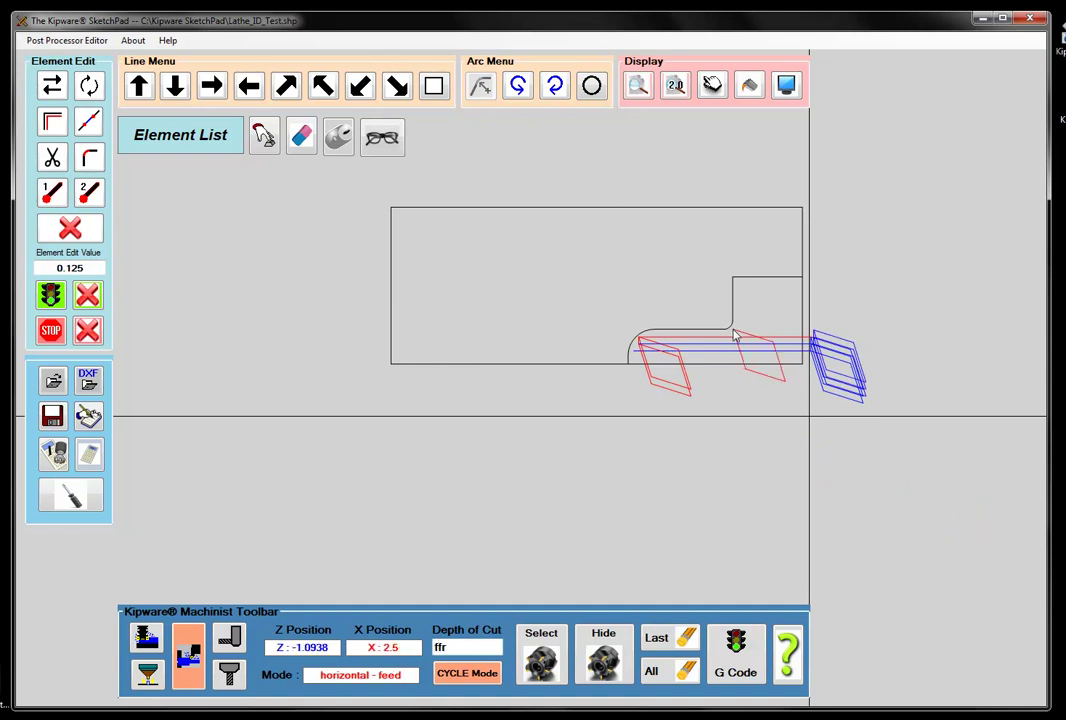
pyautogui.press('f')
pyautogui.press('r')
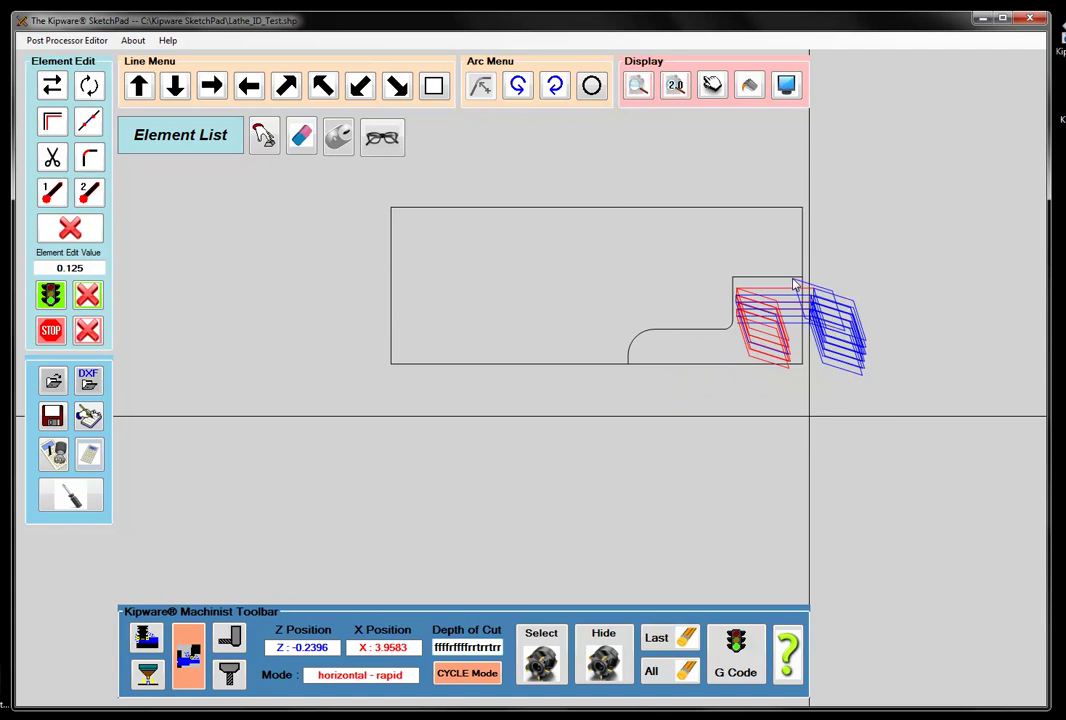
# Position just off the face at the large bore diameter, feed to about Z -1.06, and feed down the shoulder to about X 2.77.
pyautogui.press('v')
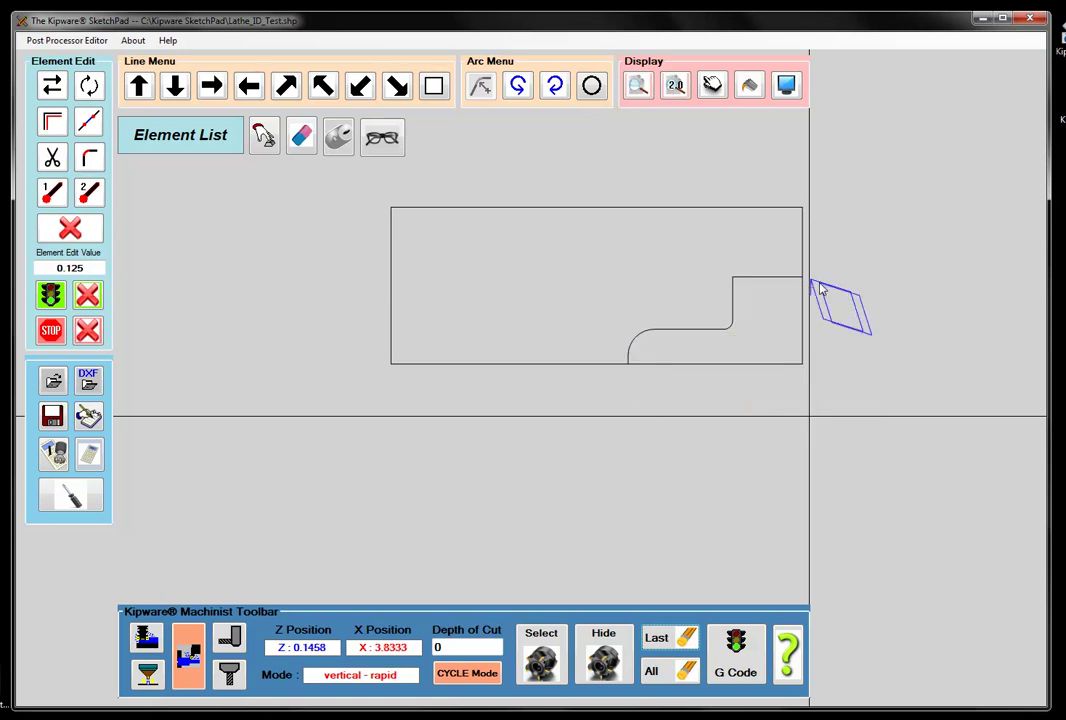
pyautogui.click(812, 282)
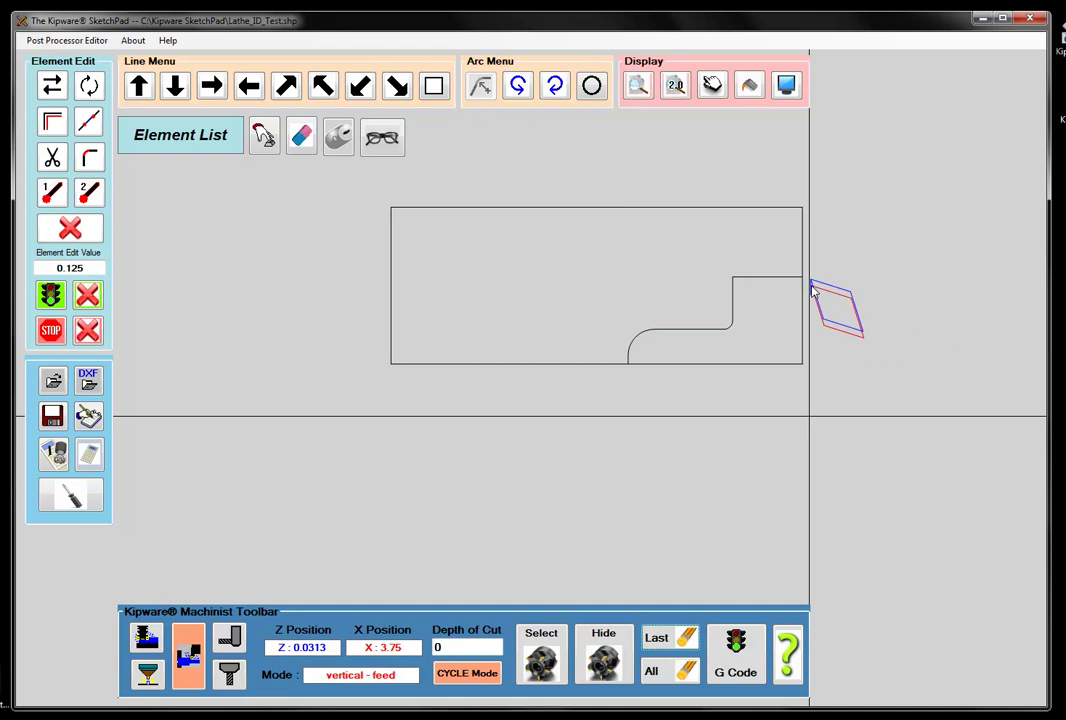
pyautogui.click(737, 286)
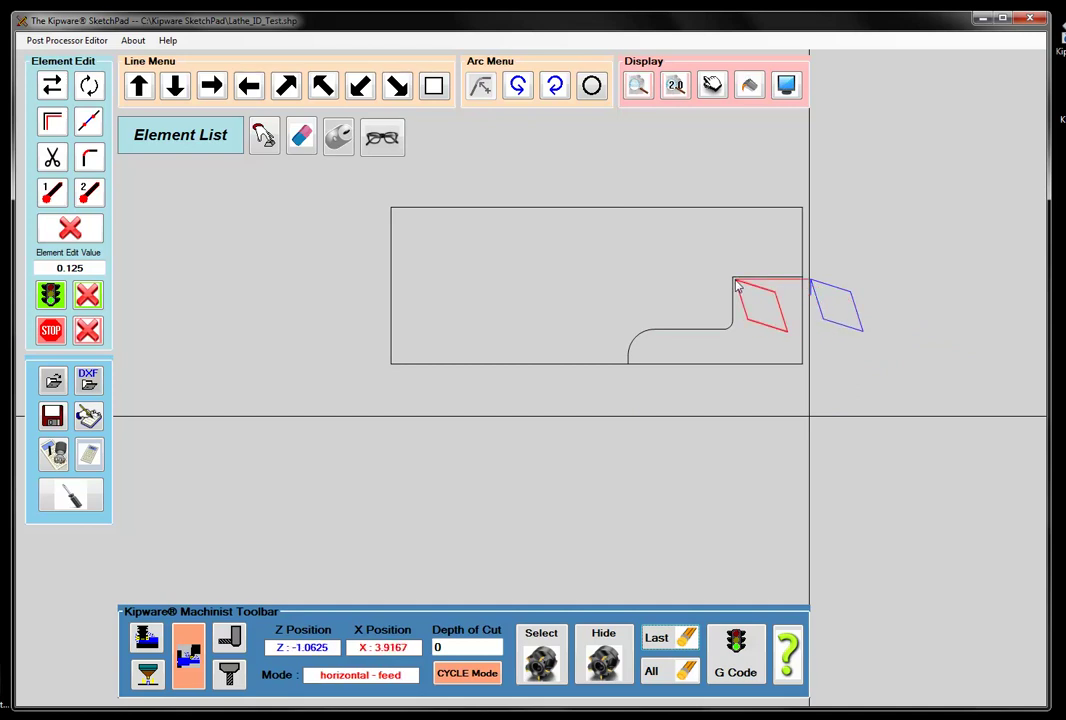
pyautogui.rightClick(737, 286)
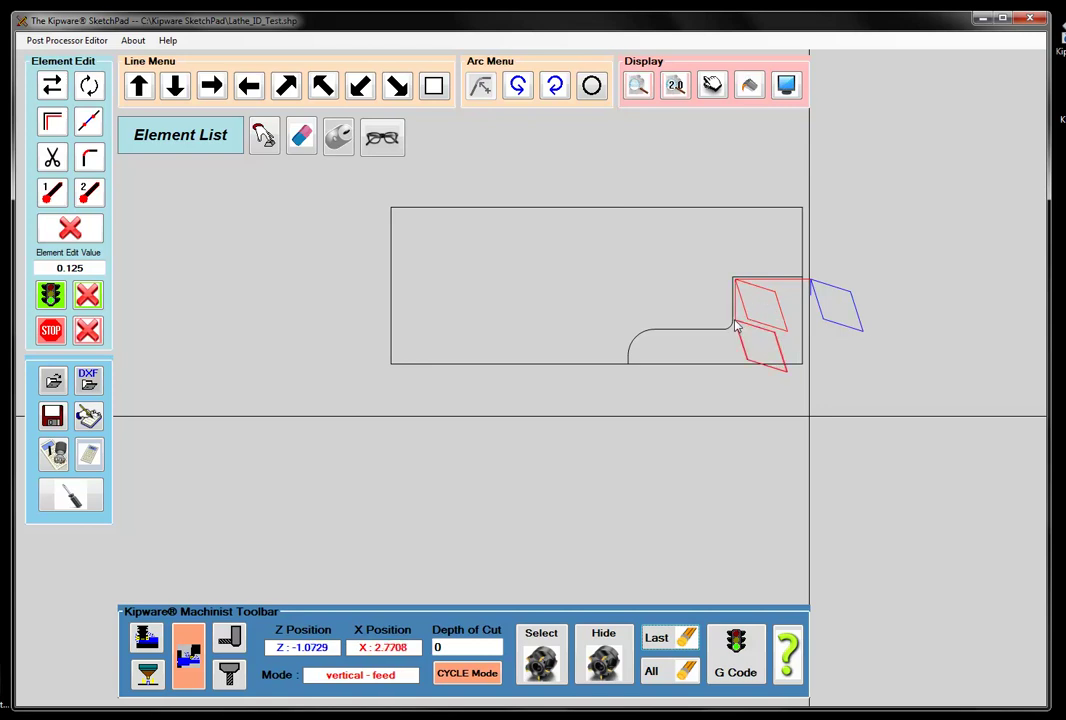
pyautogui.rightClick(735, 328)
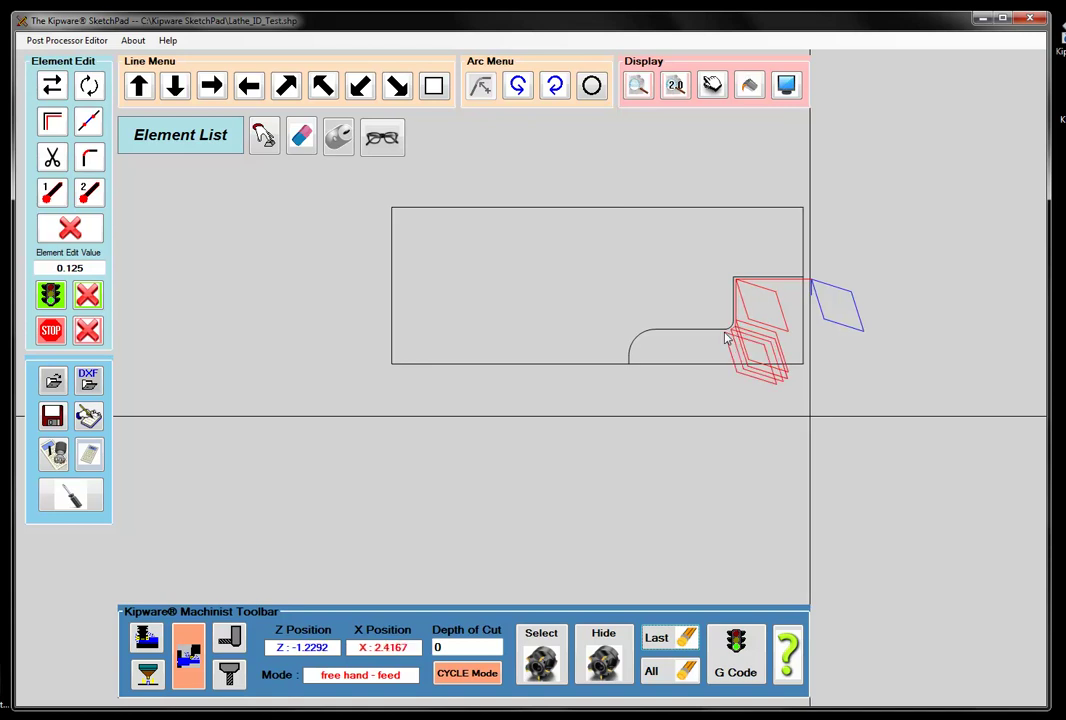
# Feed along the smaller bore to about Z -2.24 and follow the end arc in short free hand feed moves to about X 1.4.
pyautogui.press('h')
pyautogui.click(655, 340)
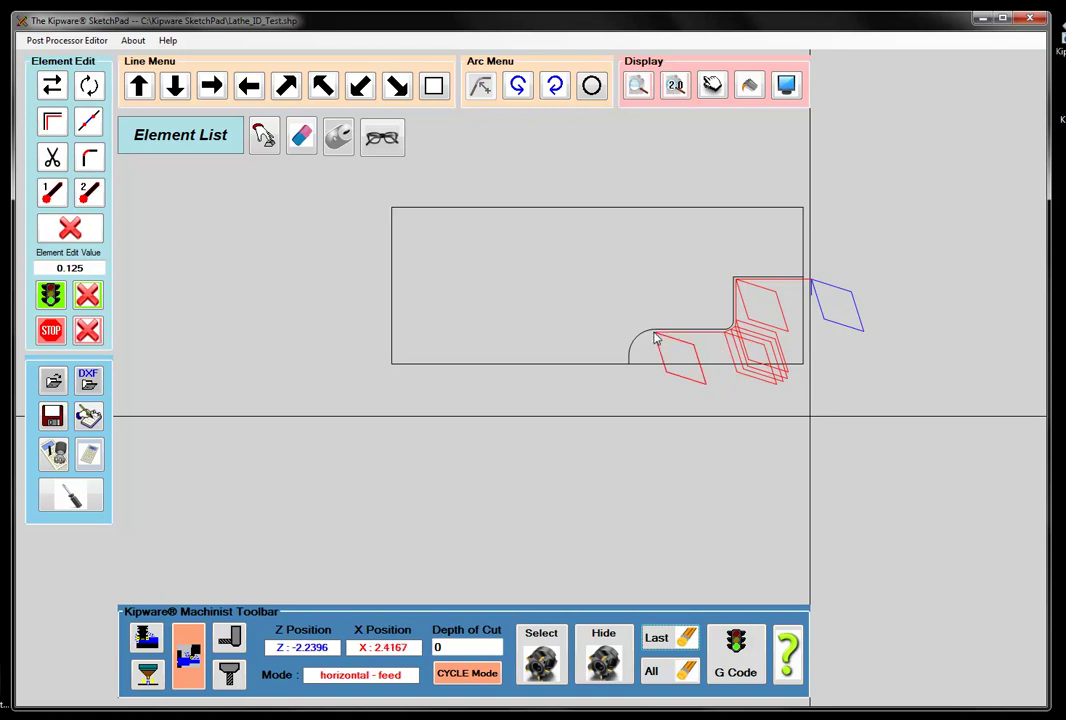
pyautogui.press('f')
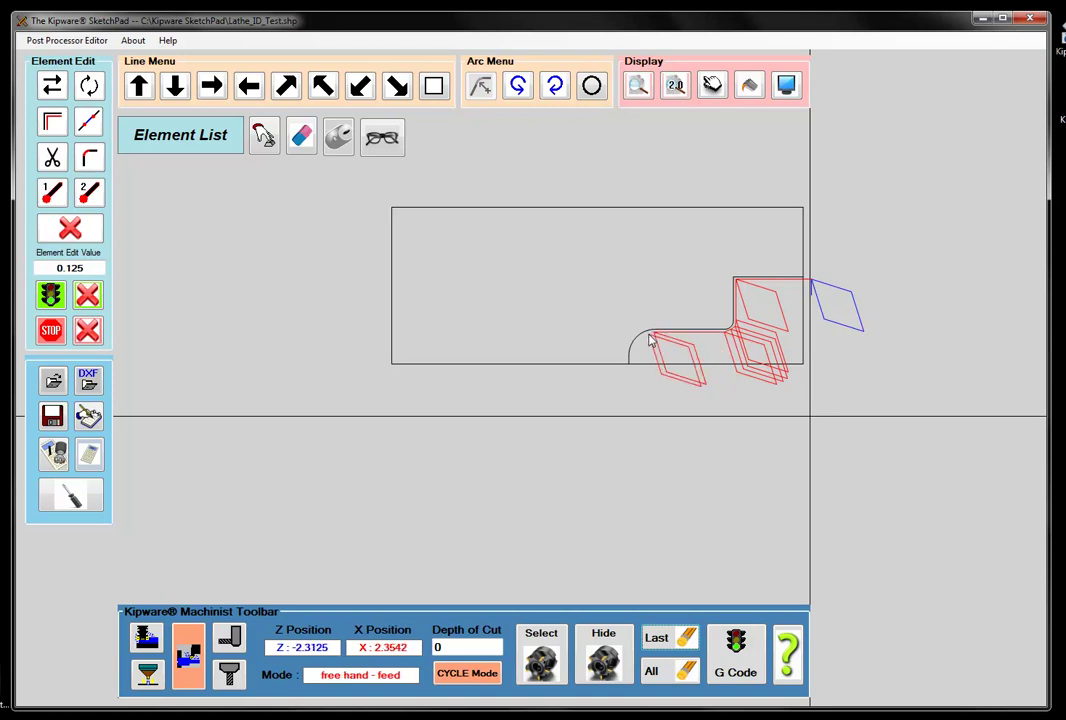
pyautogui.click(645, 342)
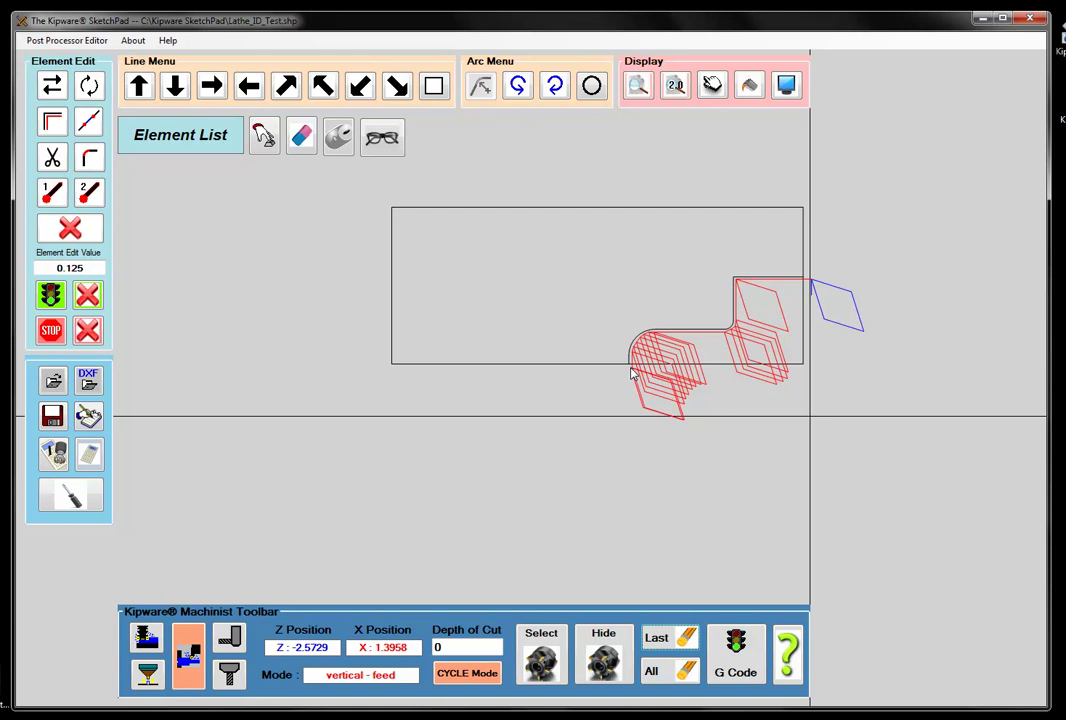
# Retract horizontally at rapid to just off the front face, and rapid the tool free hand to about Z 1.7 clear of the part.
pyautogui.press('r')
pyautogui.press('h')
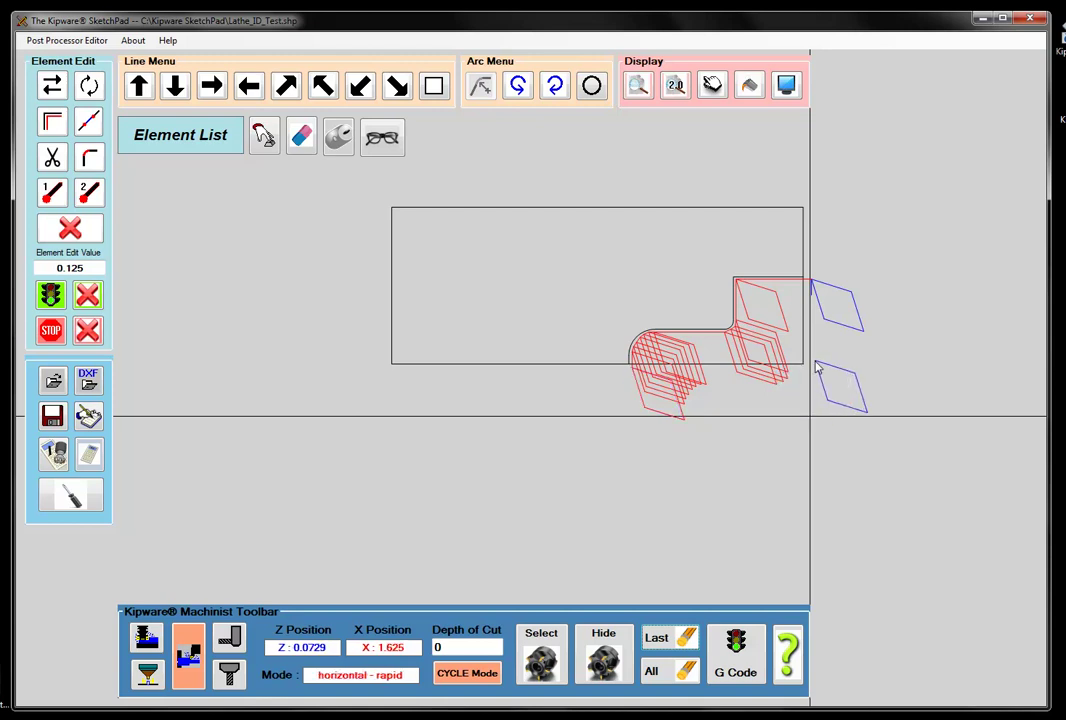
pyautogui.click(816, 372)
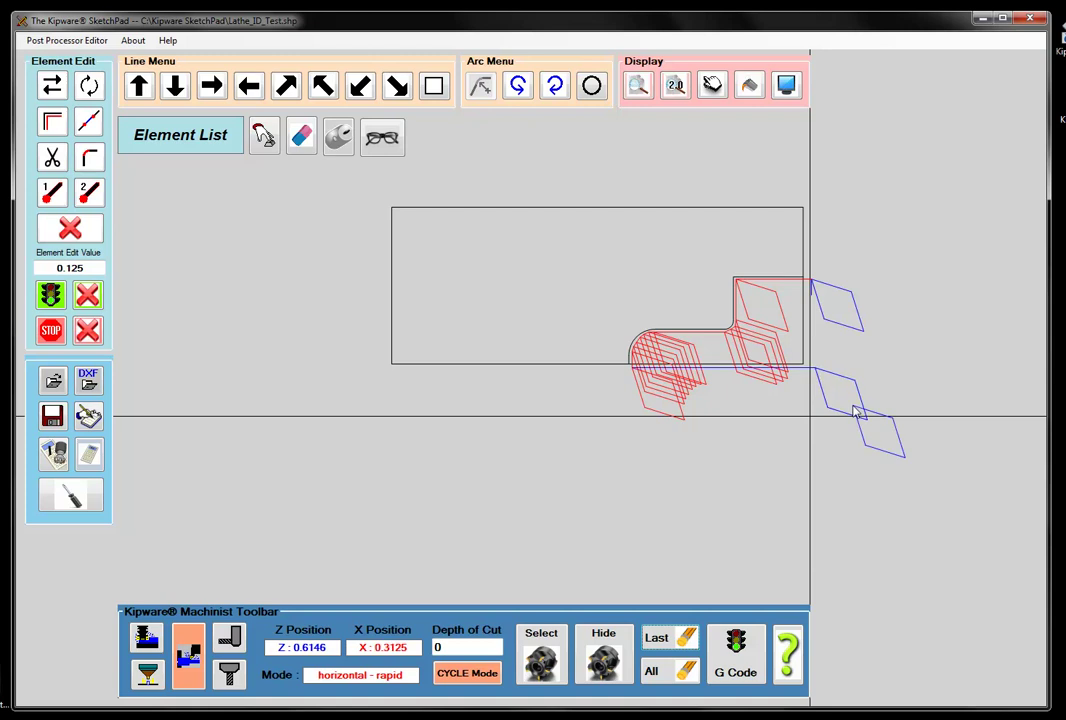
pyautogui.press('f')
pyautogui.click(927, 309)
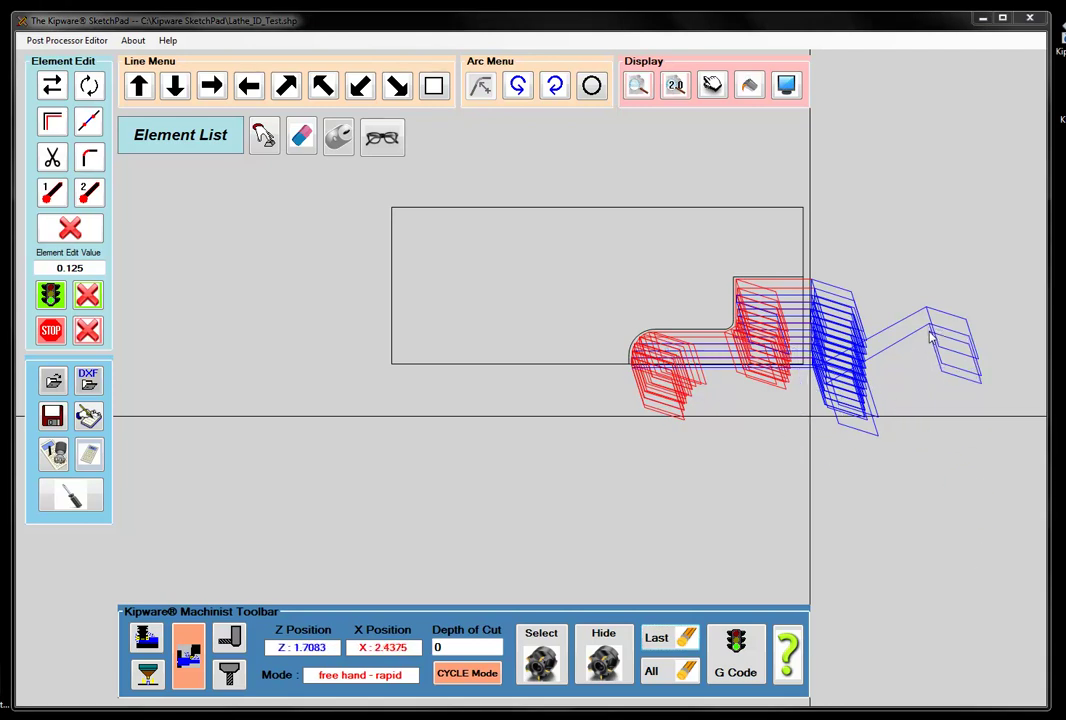
# Start G code creation with tool number 01, offset number 01 and spindle speed 650, leaving coolant on.
pyautogui.click(735, 650)
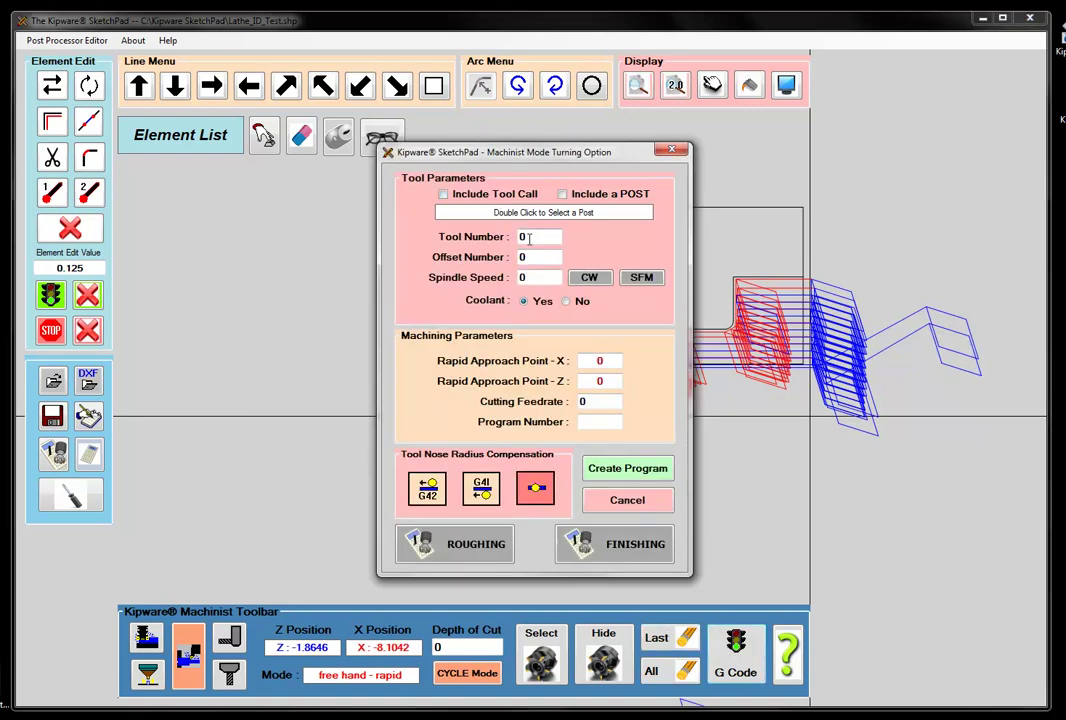
pyautogui.write('0')
pyautogui.press('Tab')
pyautogui.write('01')
pyautogui.press('Tab')
pyautogui.write('650')
pyautogui.press('Tab')
pyautogui.press('Tab')
pyautogui.press('Tab')
pyautogui.press('Tab')
# Set the rapid approach point to X 2.0 and Z 1.0, the cutting feedrate to .012, and the program number to 01234.
pyautogui.write('2')
pyautogui.press('Tab')
pyautogui.write('1.0')
pyautogui.press('Tab')
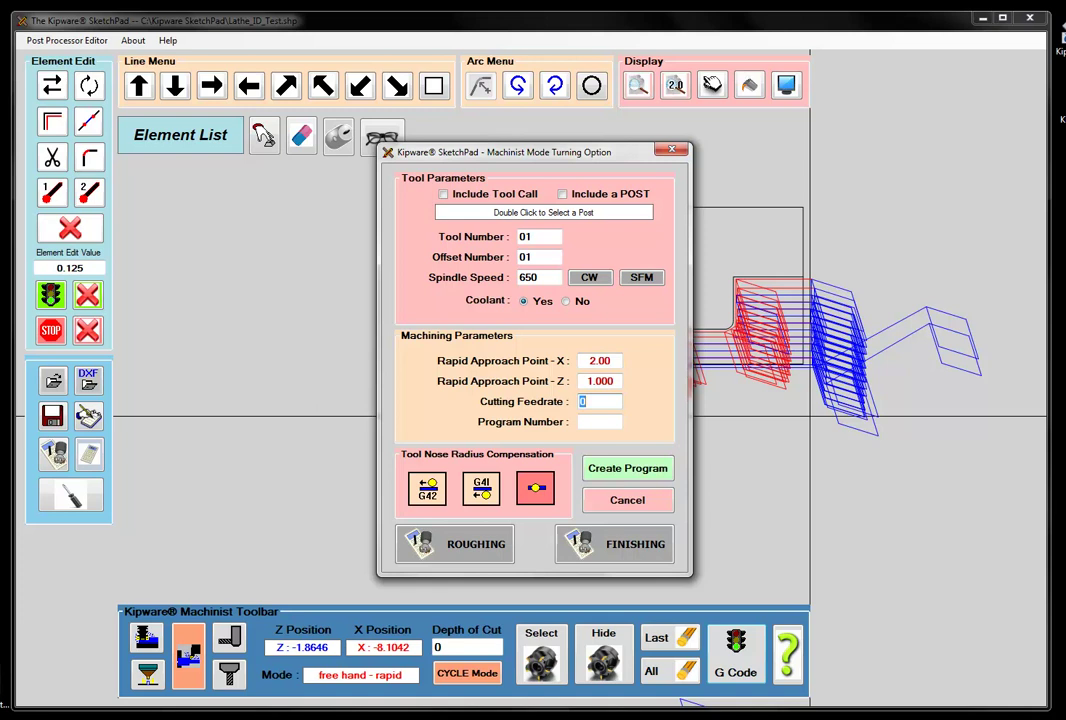
pyautogui.write('.012')
pyautogui.press('Tab')
pyautogui.write('012')
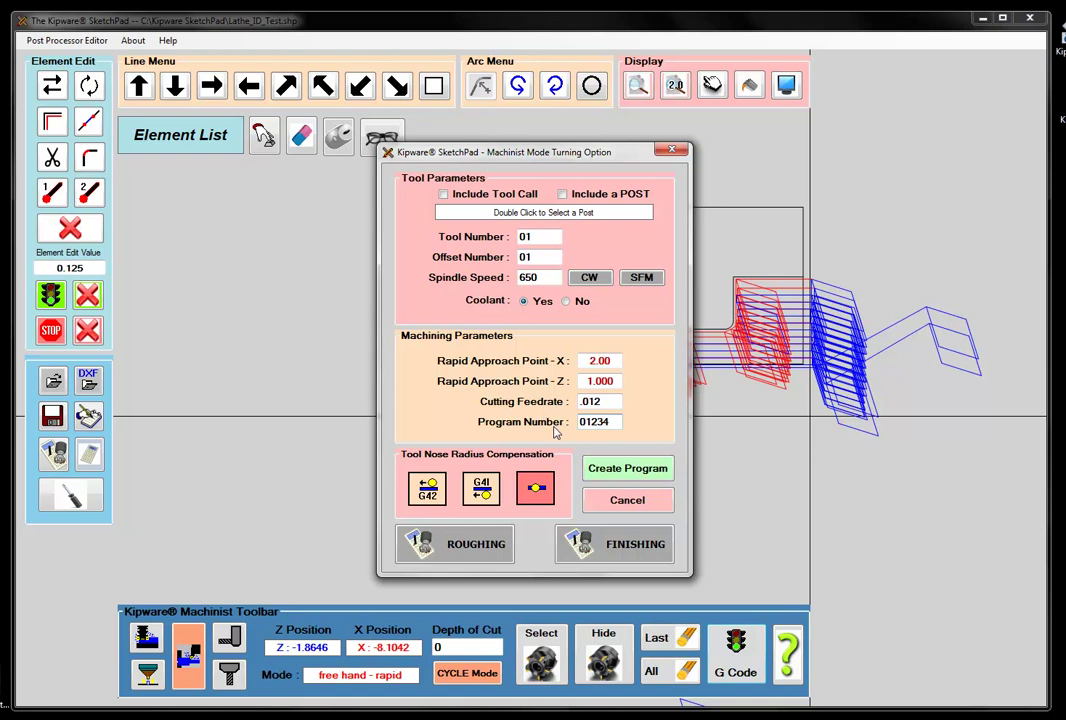
# Create the turning program from the entered parameters and look through the generated G code in the editor.
pyautogui.click(626, 469)
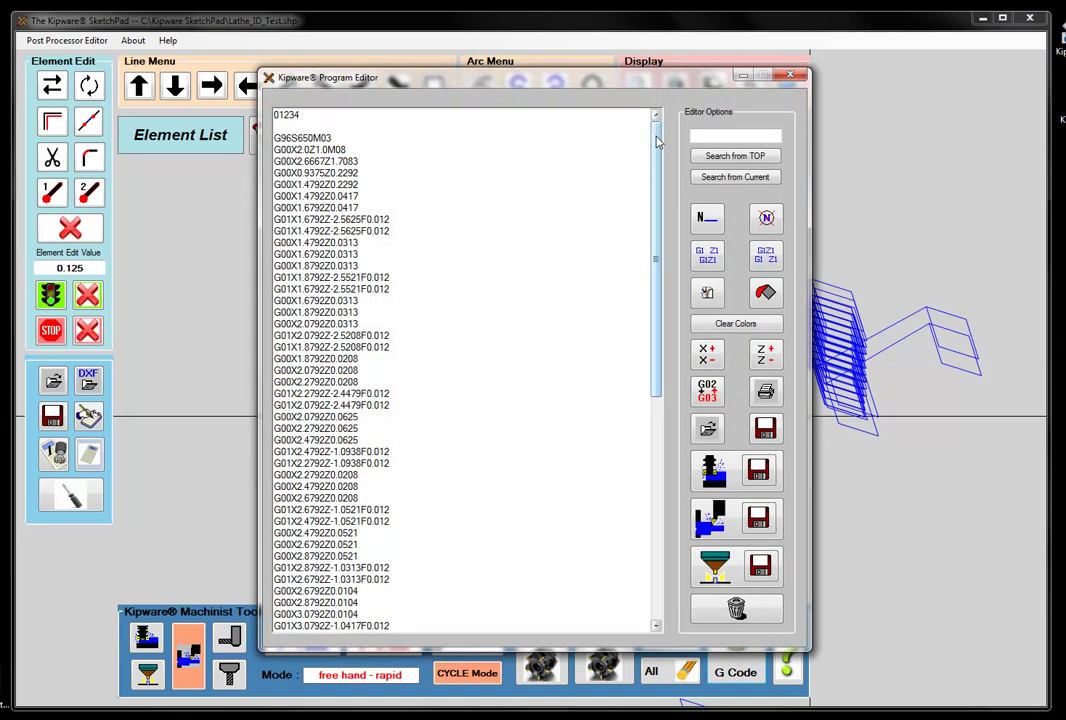
pyautogui.scroll(-1, 657, 142)
pyautogui.moveTo(659, 202)
pyautogui.mouseDown()
pyautogui.moveTo(645, 368)
pyautogui.moveTo(652, 420)
pyautogui.moveTo(678, 213)
pyautogui.mouseUp()
pyautogui.scroll(2, 560, 151)
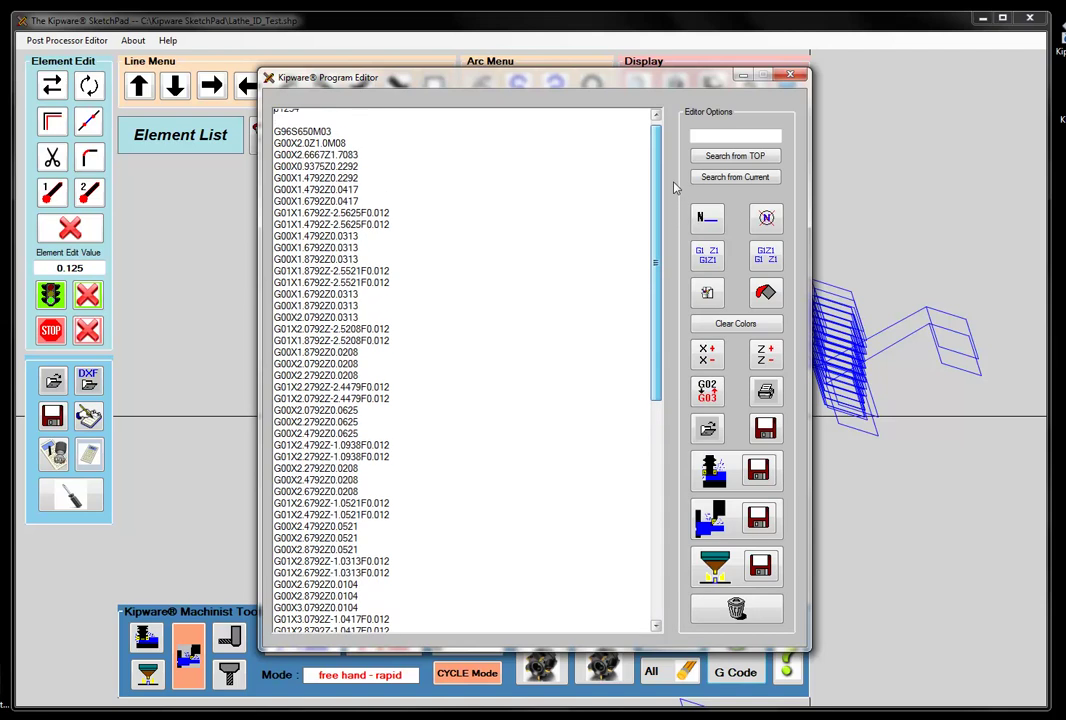
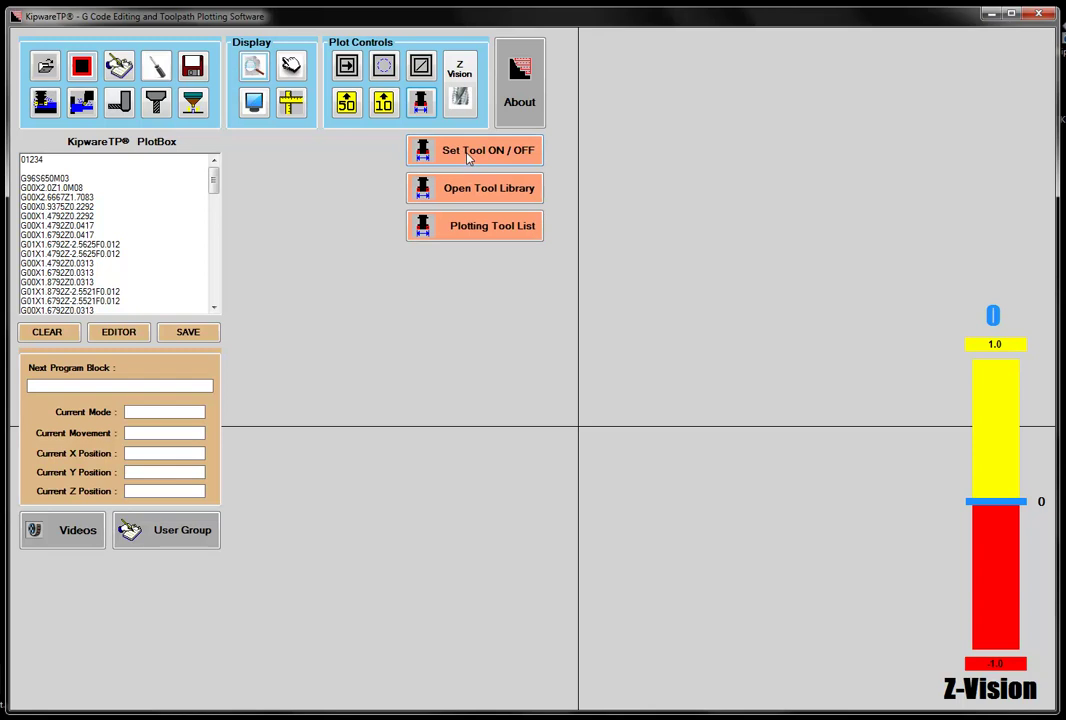
# In KipwareTP, turn tool plotting on and check the plotting tool library.
pyautogui.click(420, 102)
pyautogui.click(468, 198)
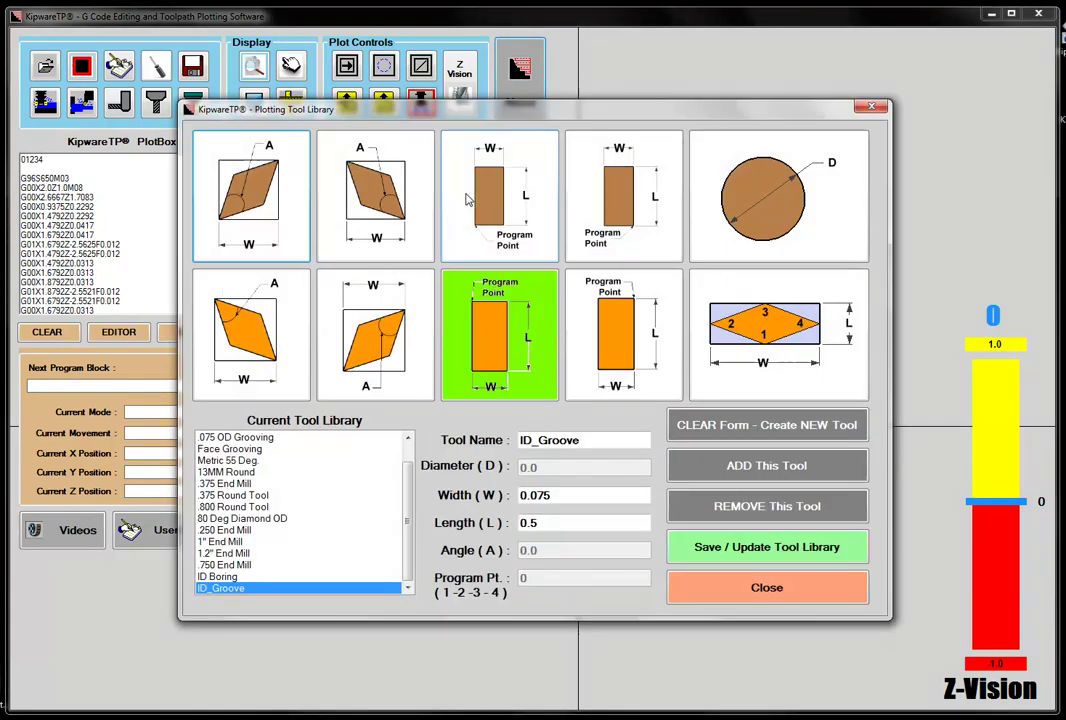
pyautogui.click(768, 584)
# Assign the ID Boring library tool to the G00 program trigger code in the plotting tool list and apply it.
pyautogui.click(420, 102)
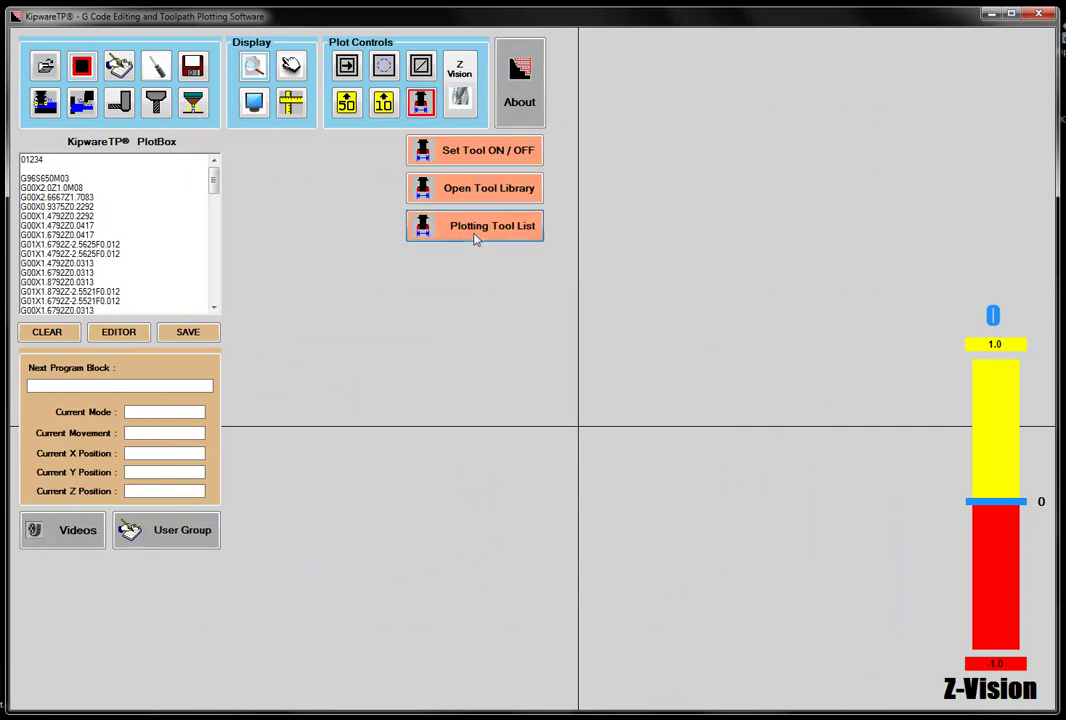
pyautogui.click(472, 232)
pyautogui.write('G00')
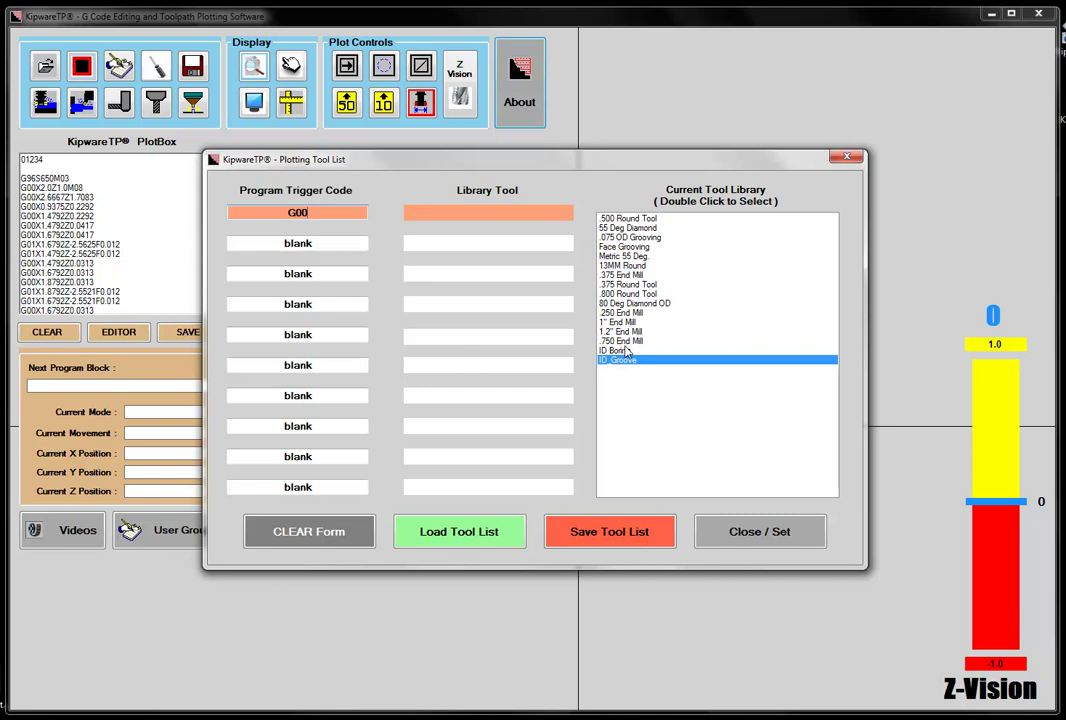
pyautogui.doubleClick(622, 350)
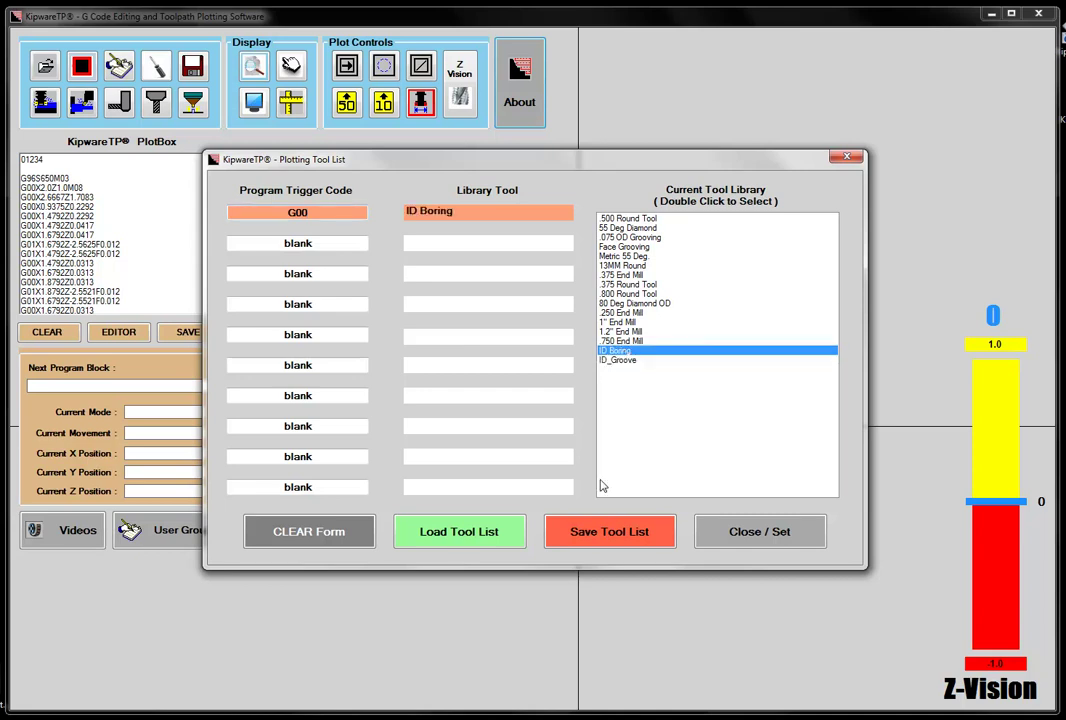
pyautogui.click(753, 528)
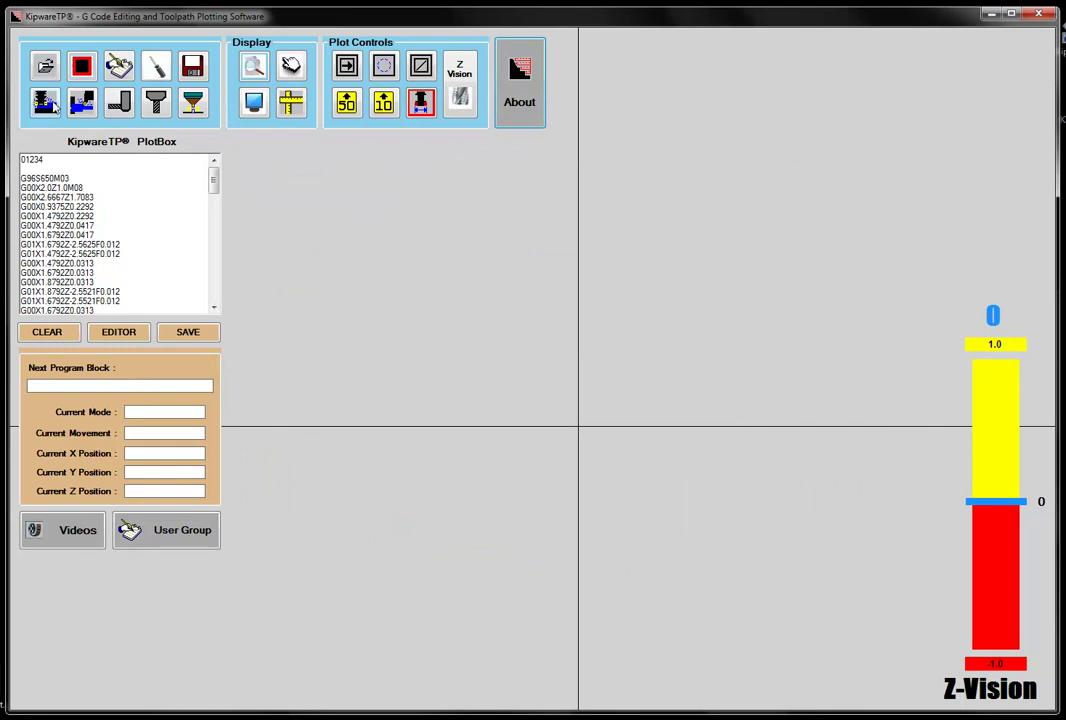
# Plot the program as a turning toolpath and enlarge the plot to inspect the bore passes.
pyautogui.click(84, 103)
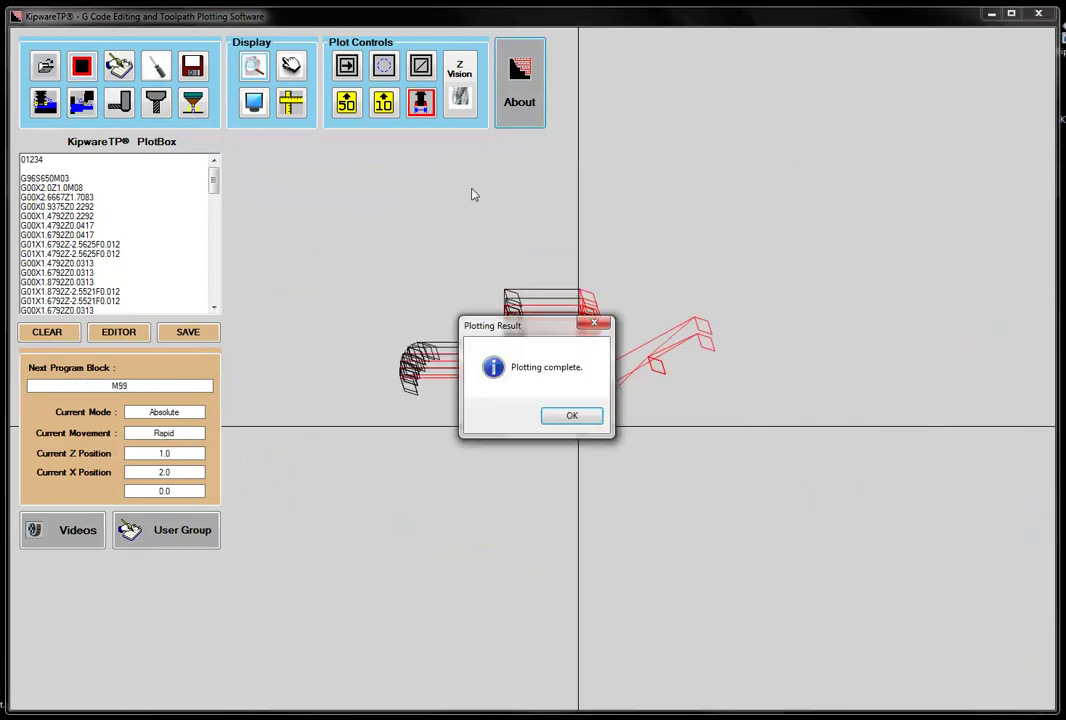
pyautogui.click(568, 411)
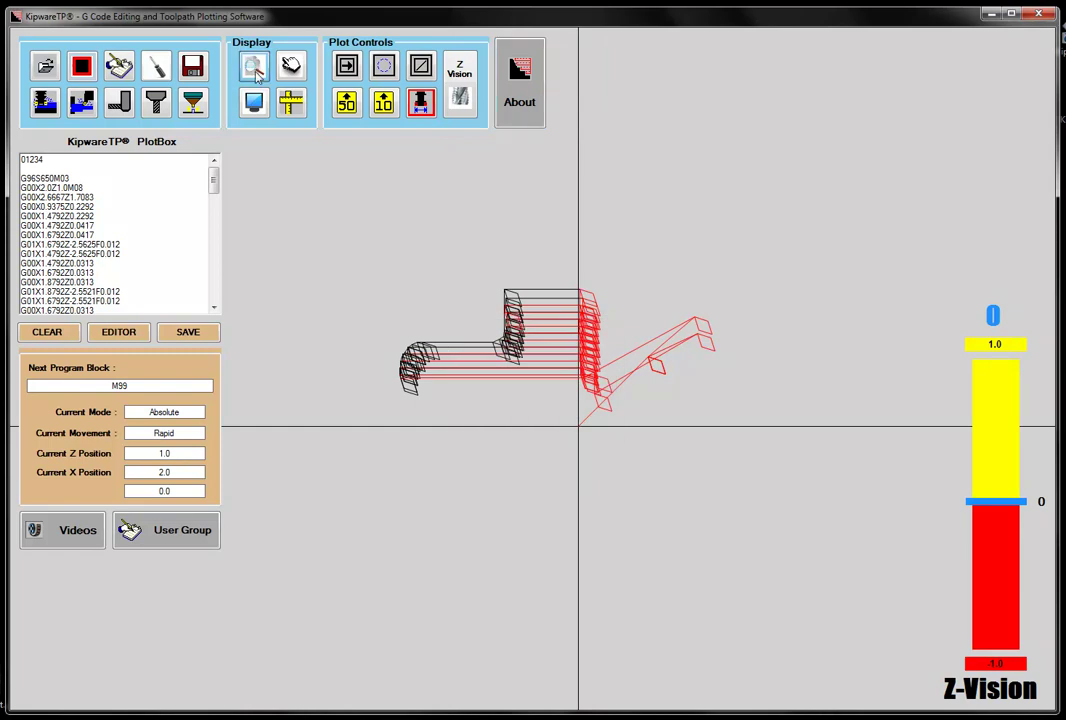
pyautogui.scroll(3, 440, 308)
pyautogui.moveTo(523, 302); pyautogui.dragTo(609, 374)
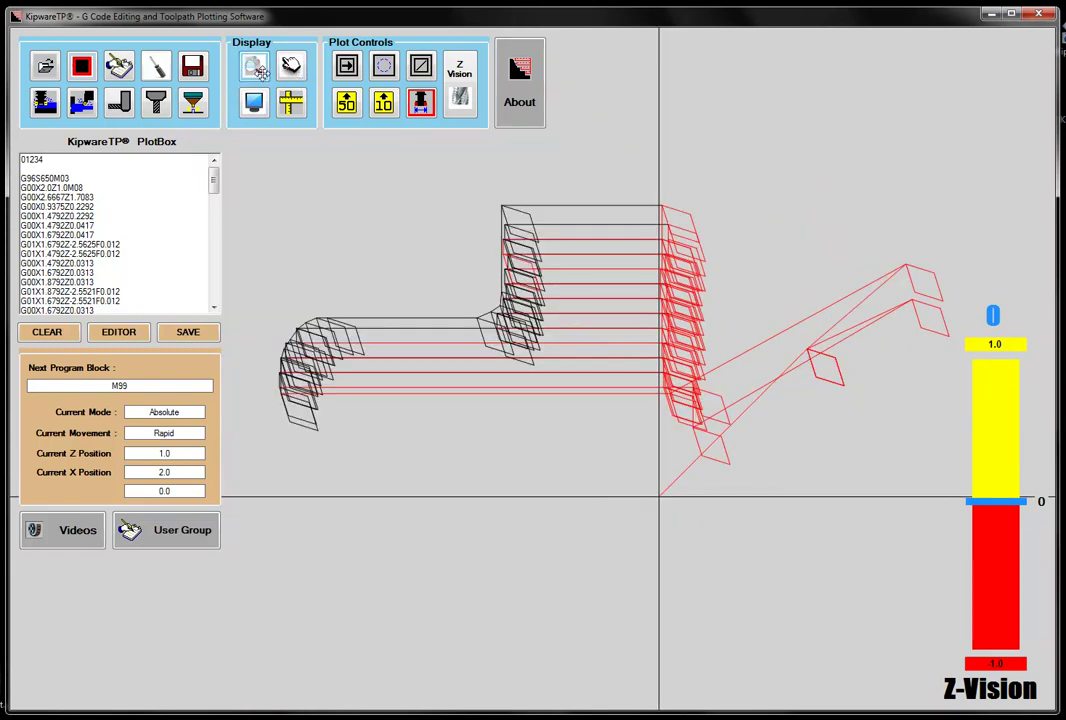
# Replot the turning toolpath in single-block mode from a cleared screen, stepping through every block to the end of the program.
pyautogui.click(346, 66)
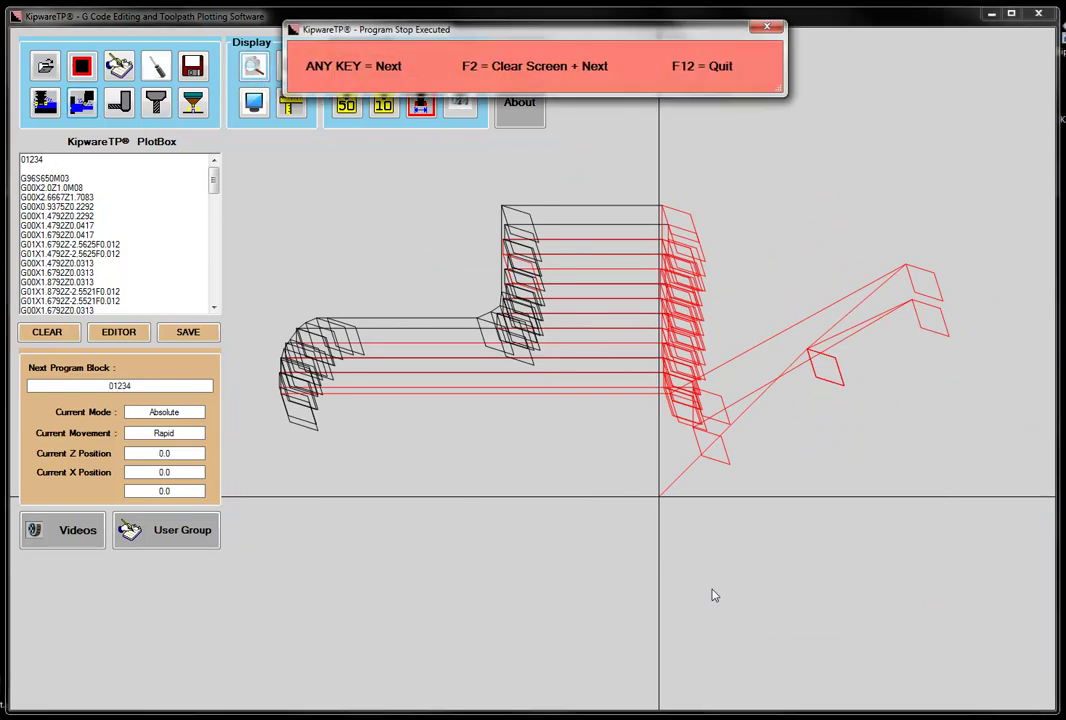
pyautogui.press('F2')
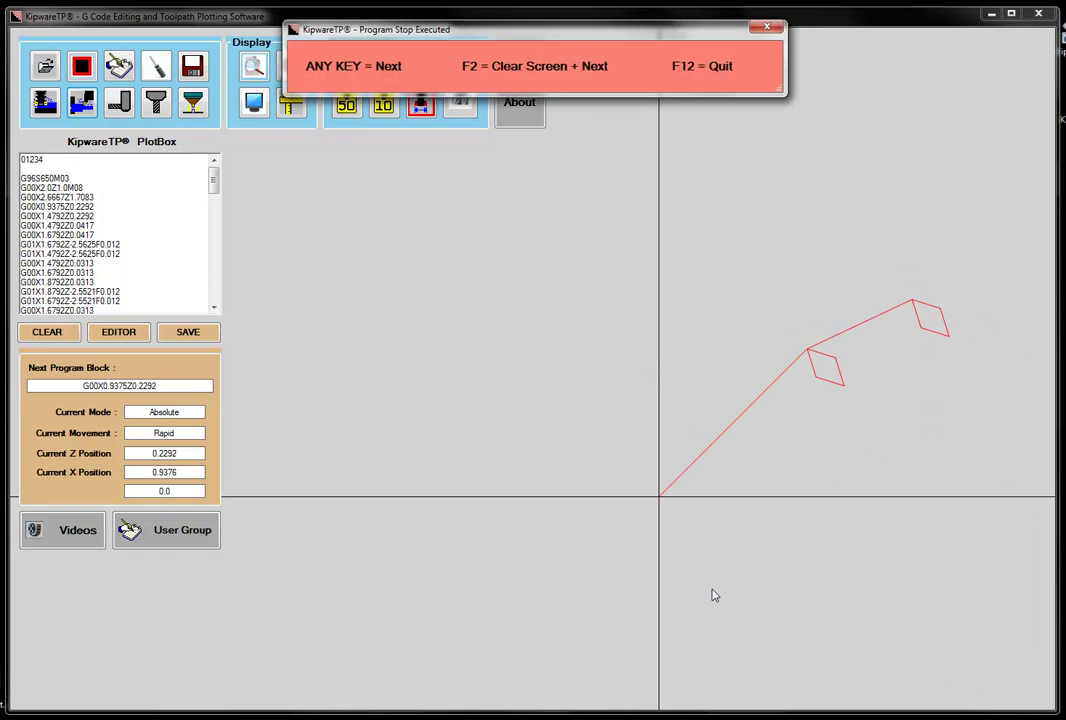
pyautogui.press('space')
pyautogui.press('space')
pyautogui.press('space')
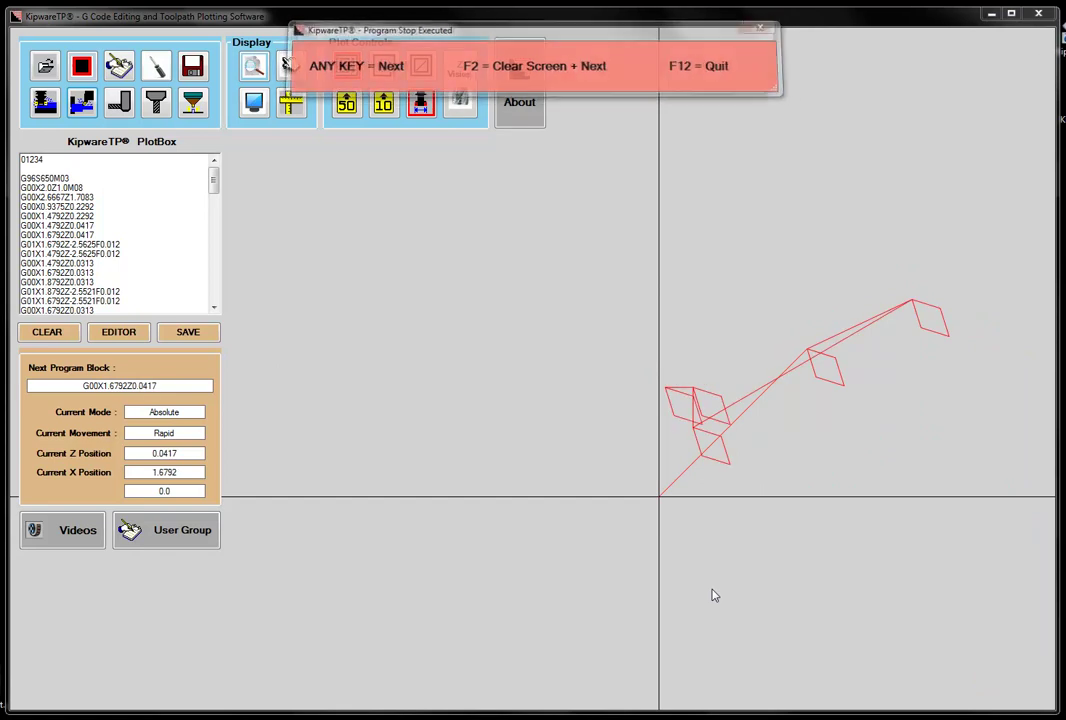
pyautogui.press('space')
pyautogui.press('space')
pyautogui.press('space')
pyautogui.press('space')
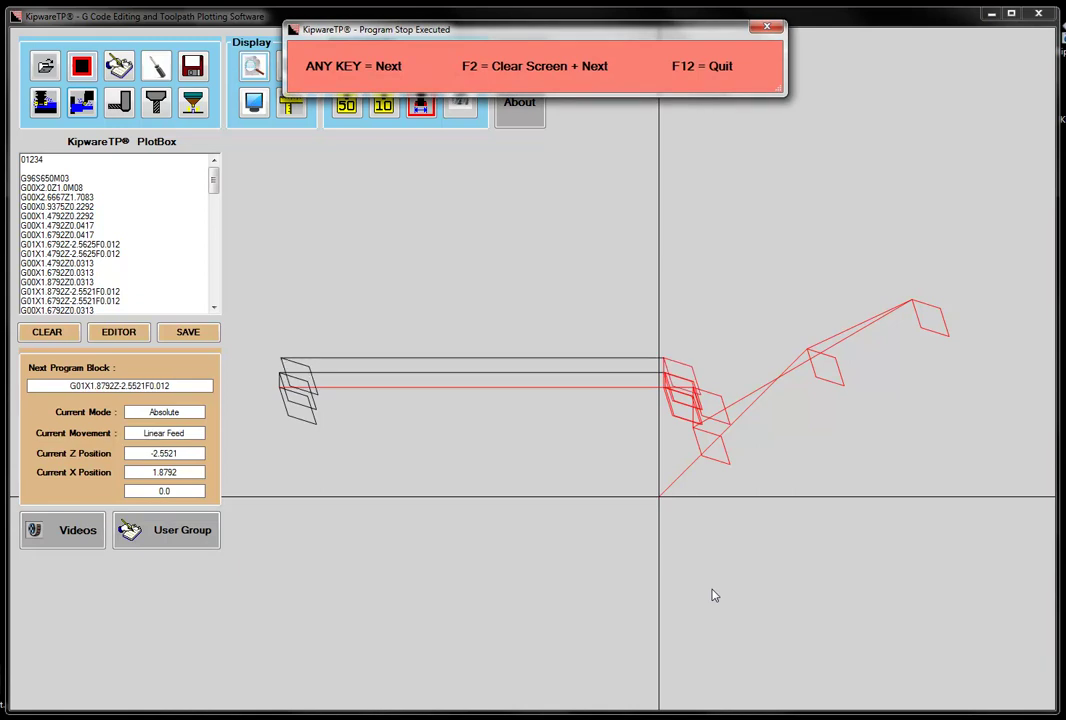
pyautogui.press('space')
pyautogui.press('space')
pyautogui.press('space')
pyautogui.press('space')
pyautogui.press('space')
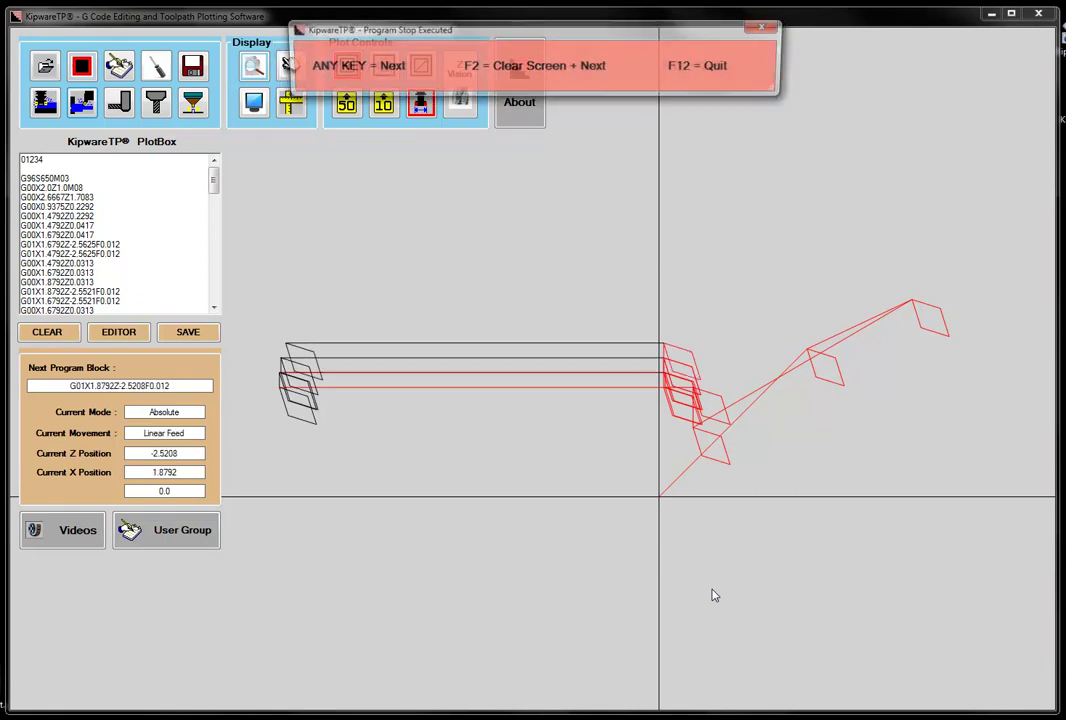
pyautogui.press('space')
pyautogui.press('space')
pyautogui.press('space')
pyautogui.press('space')
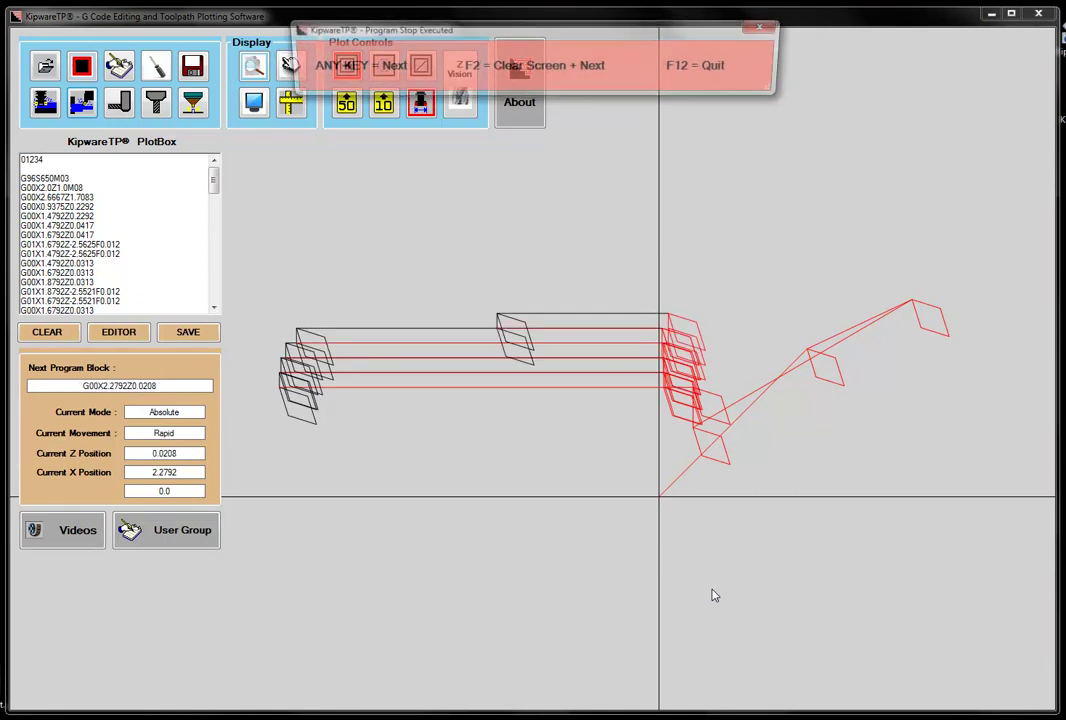
pyautogui.press('space')
pyautogui.press('space')
pyautogui.press('space')
pyautogui.press('space')
pyautogui.press('space')
pyautogui.press('space')
pyautogui.press('space')
pyautogui.press('space')
pyautogui.press('space')
pyautogui.press('space')
pyautogui.press('space')
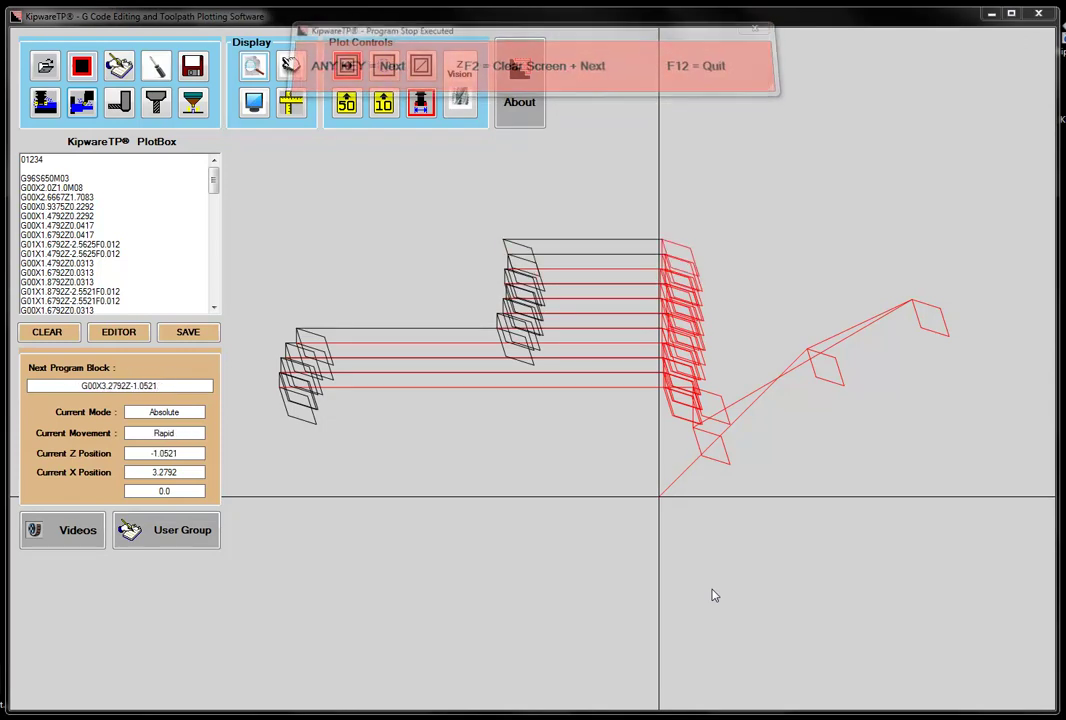
pyautogui.press('space')
pyautogui.press('space')
pyautogui.press('space')
pyautogui.press('space')
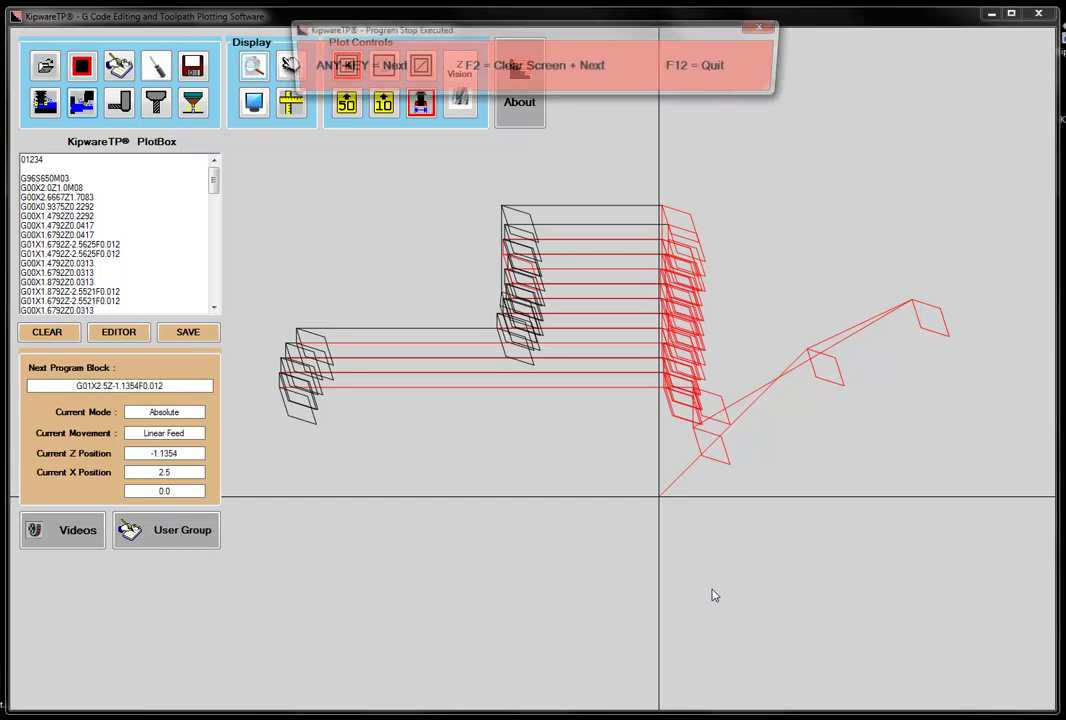
pyautogui.press('space')
pyautogui.press('space')
pyautogui.press('space')
pyautogui.press('space')
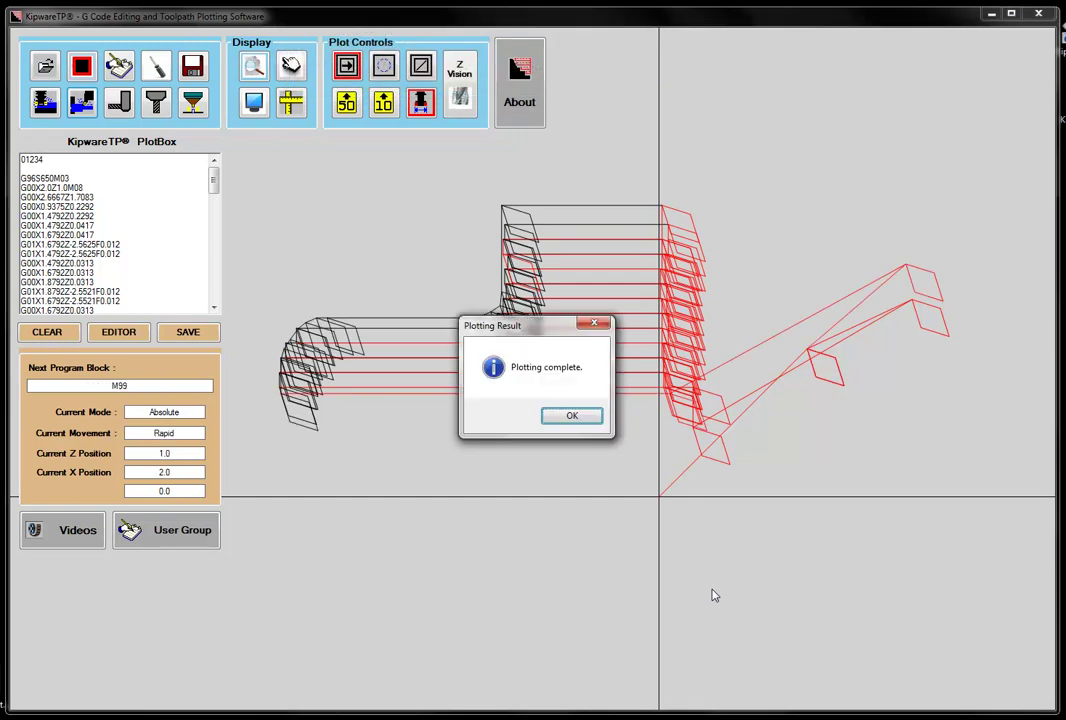
pyautogui.click(574, 418)
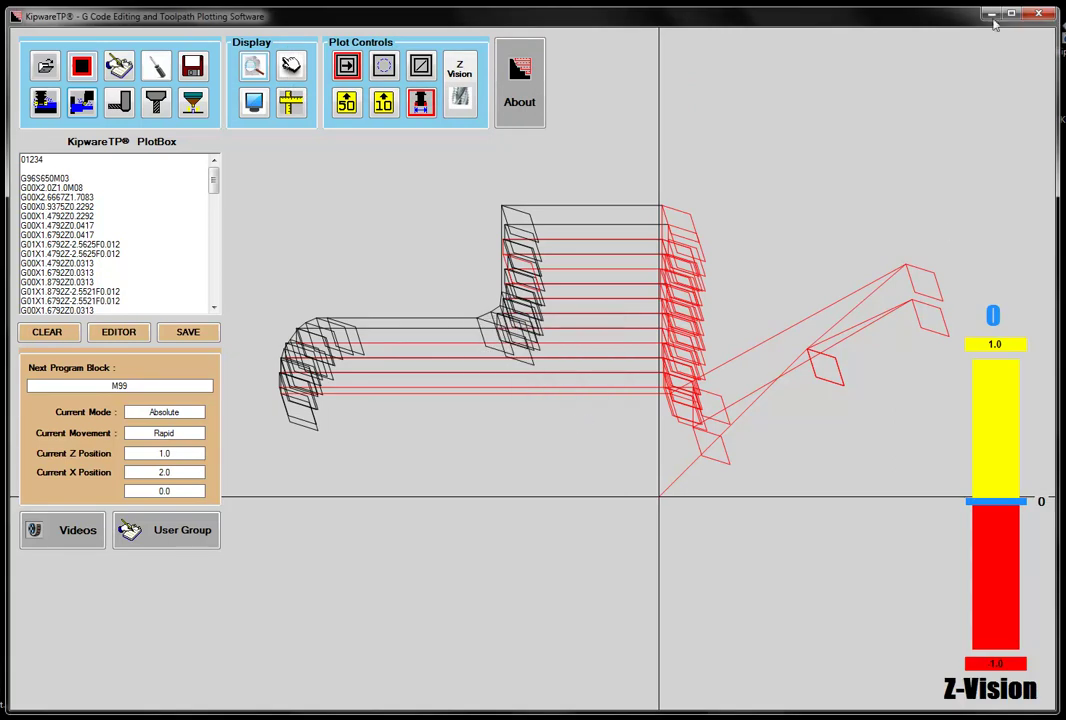
pyautogui.click(1037, 14)
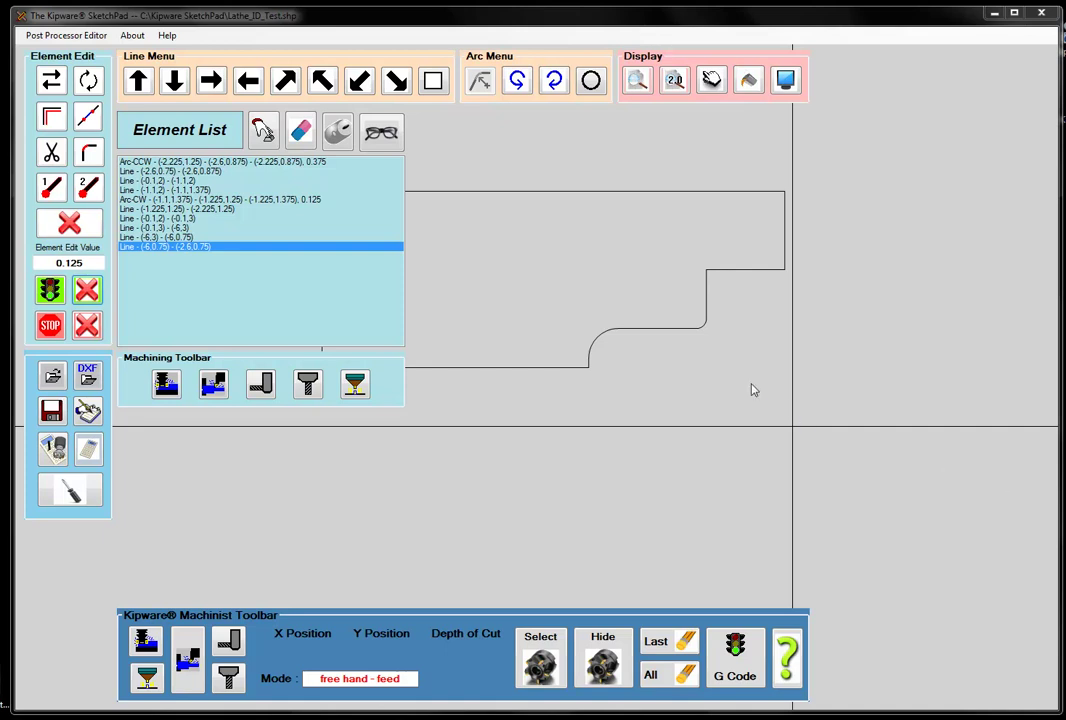
# In Kipware SketchPad, mark line (-0.1,2) - (-1.1,2) as the toolpath starting element and line (-2.6,0.75) - (-2.6,0.875) as the ending element.
pyautogui.click(209, 249)
pyautogui.click(203, 221)
pyautogui.click(201, 211)
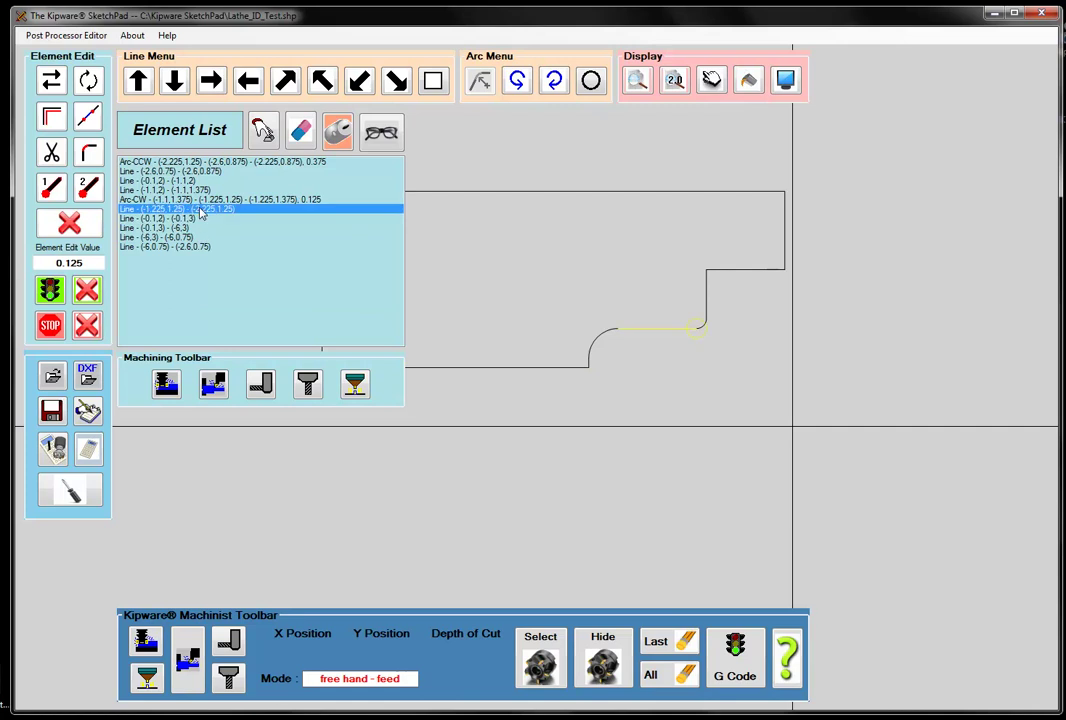
pyautogui.click(201, 190)
pyautogui.click(199, 185)
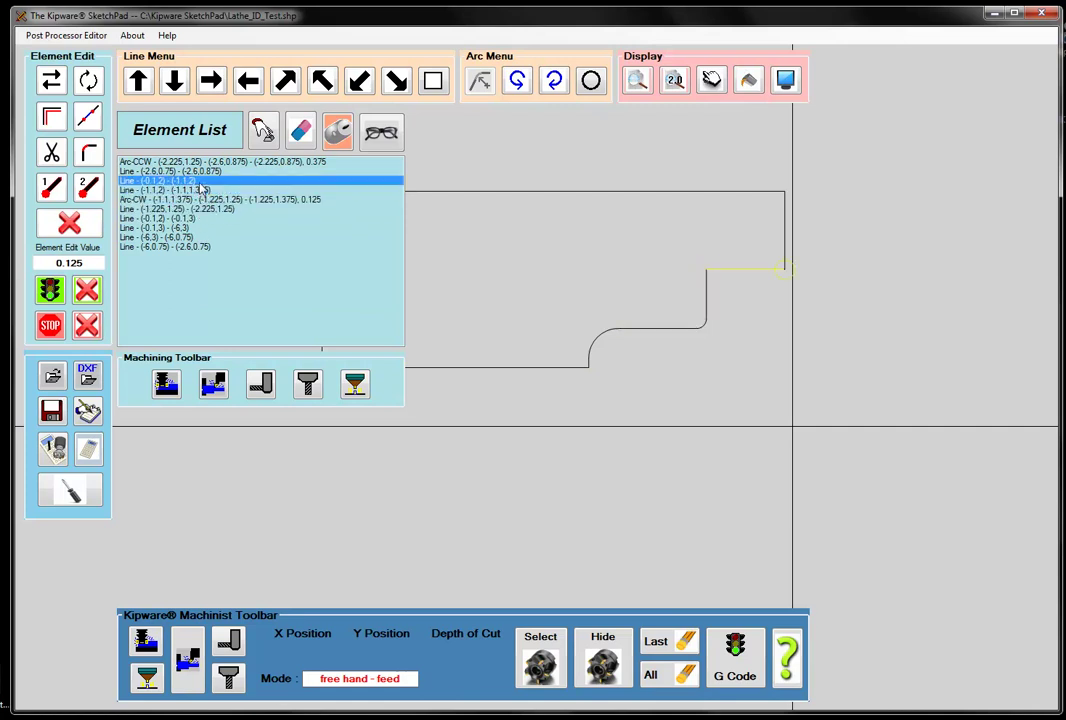
pyautogui.click(51, 290)
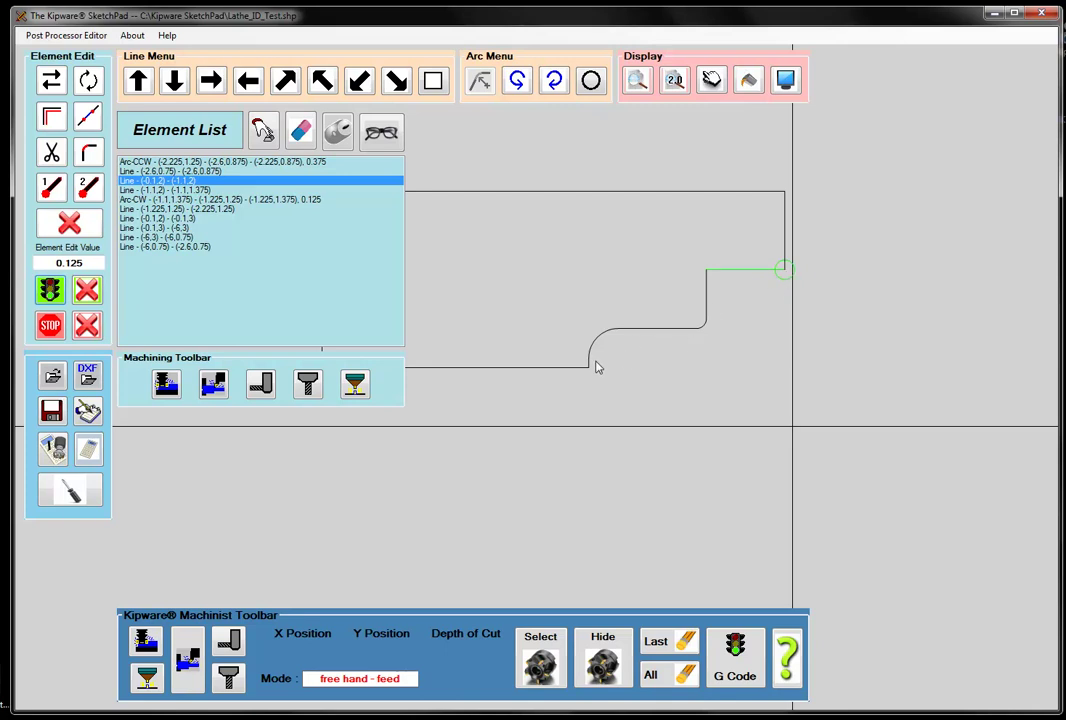
pyautogui.click(213, 173)
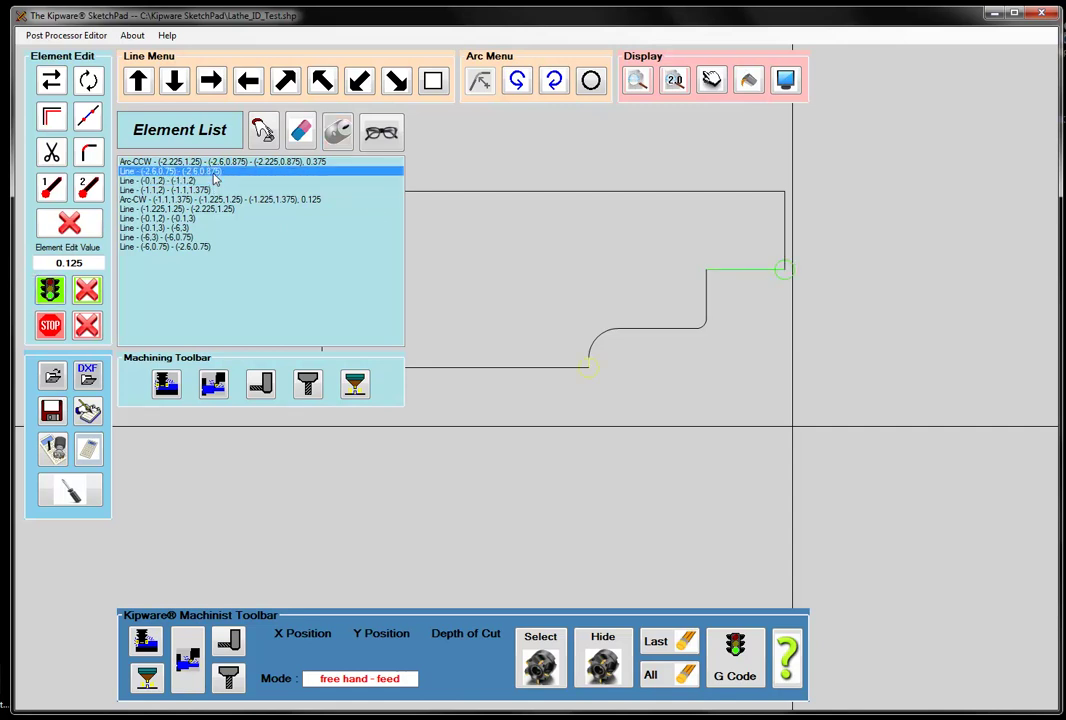
pyautogui.click(50, 328)
# Generate a finishing-only I.D. turning program with G41 compensation, review its G code, and leave the editor without saving.
pyautogui.click(214, 386)
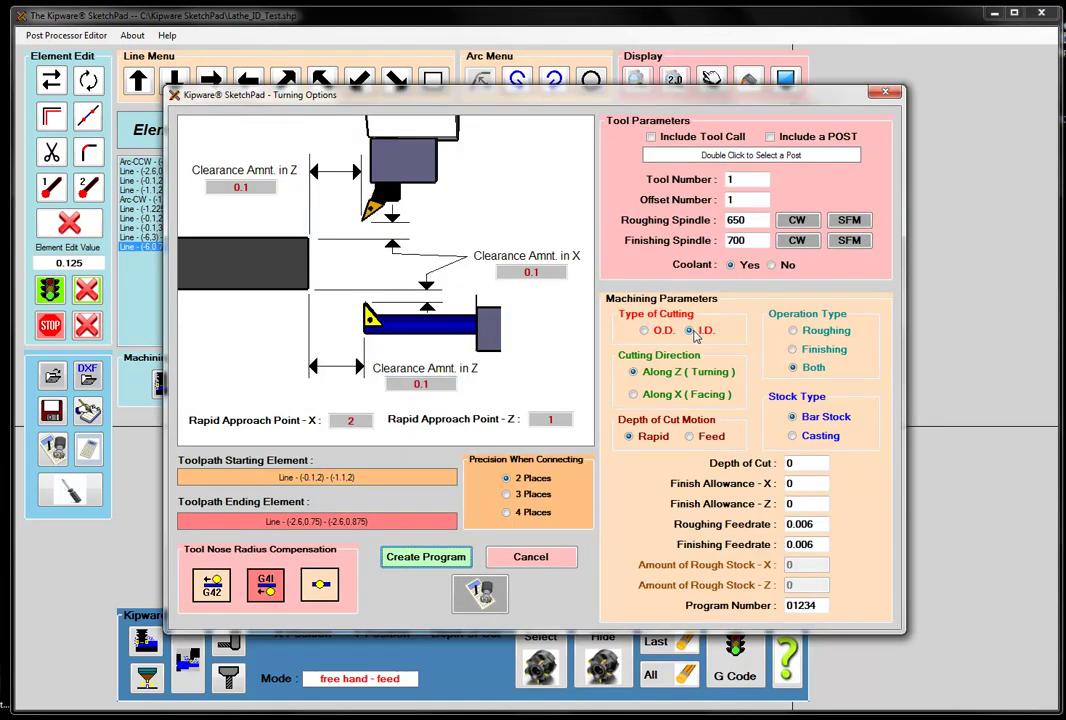
pyautogui.click(793, 350)
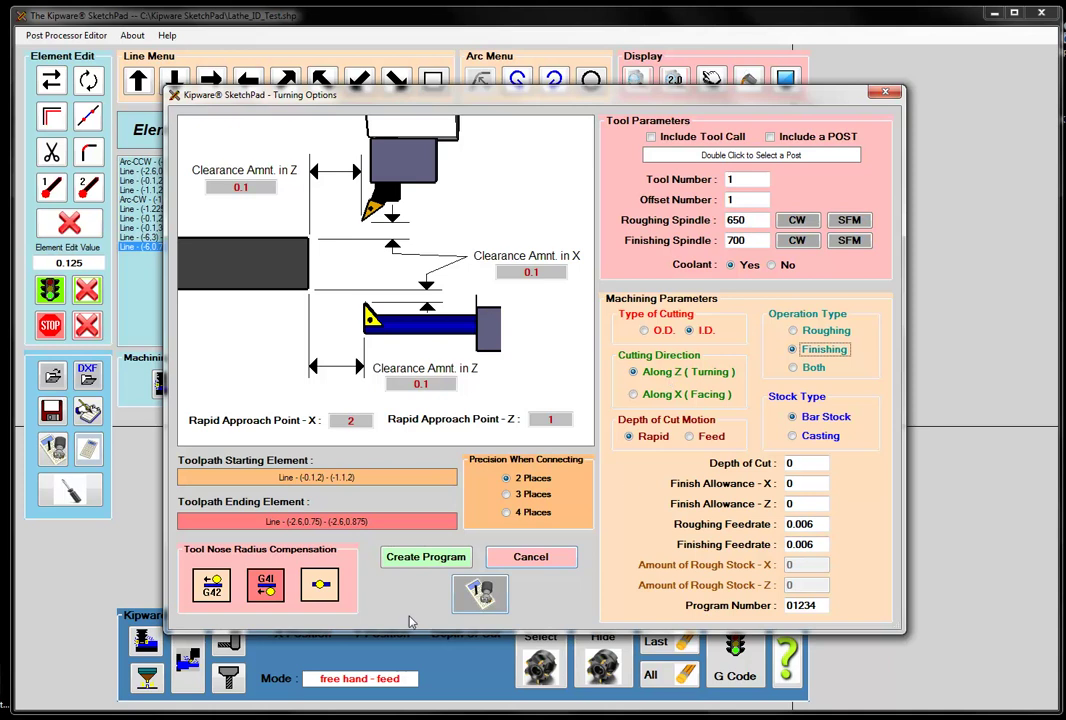
pyautogui.click(265, 590)
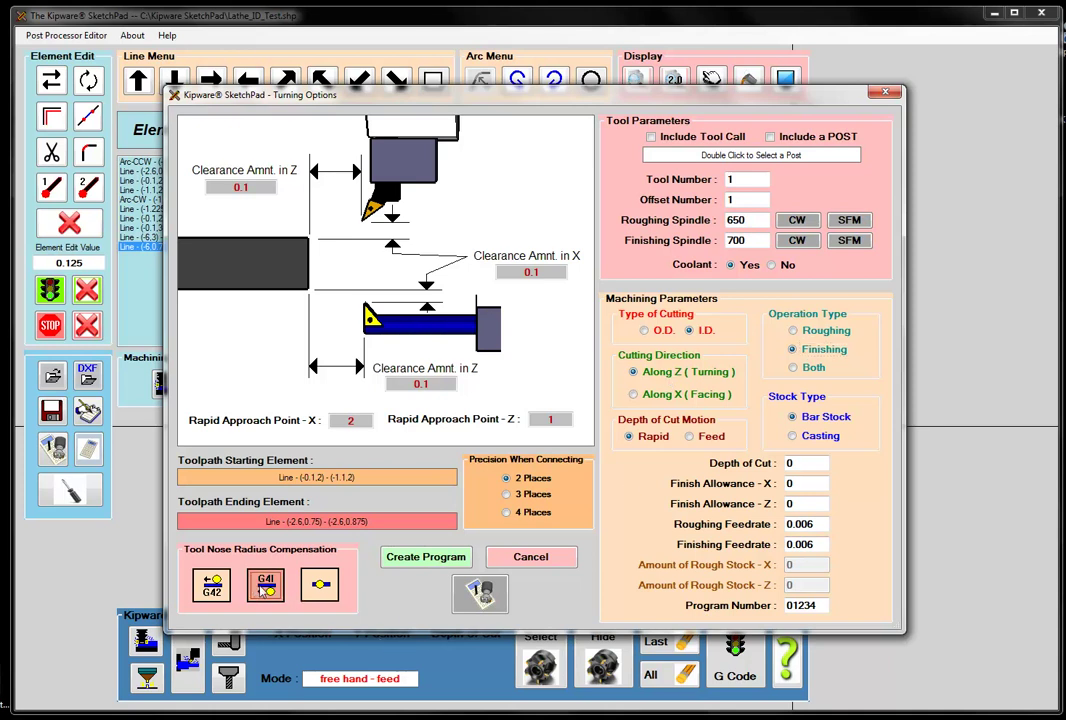
pyautogui.click(424, 558)
pyautogui.moveTo(373, 140); pyautogui.dragTo(390, 282)
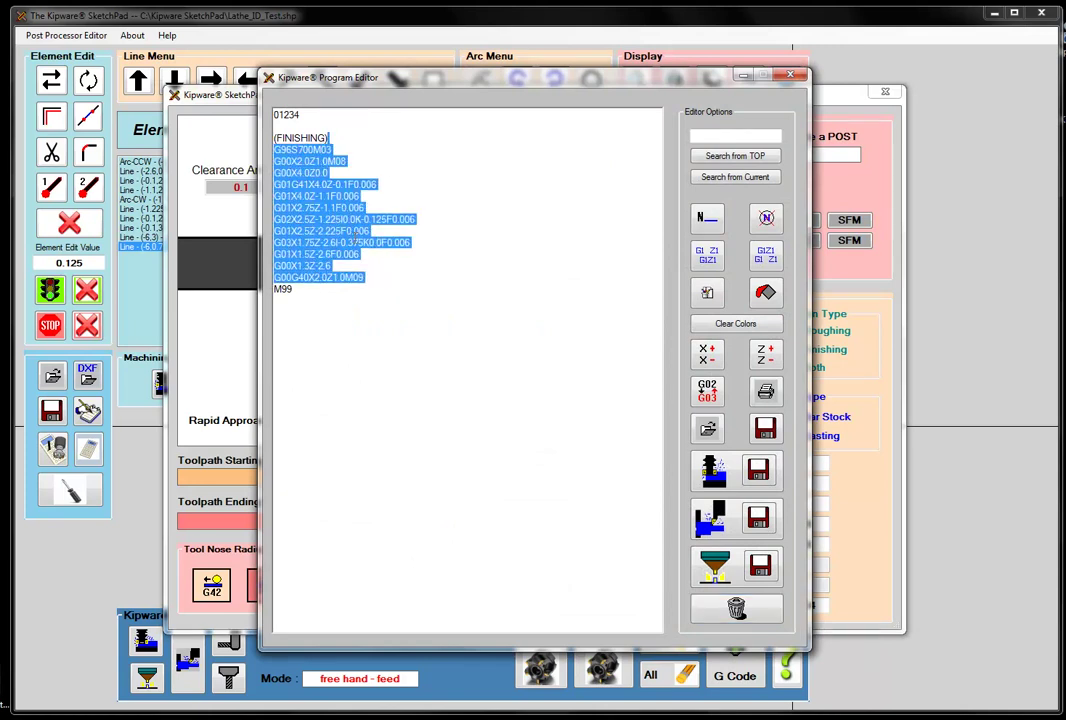
pyautogui.click(705, 618)
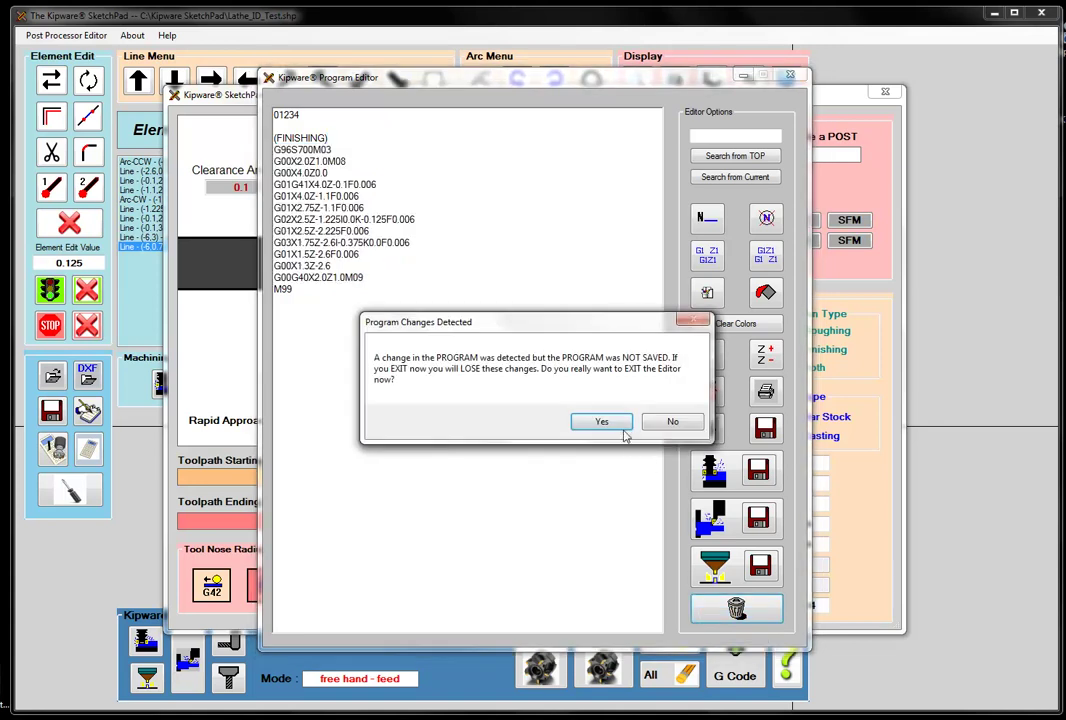
pyautogui.click(617, 425)
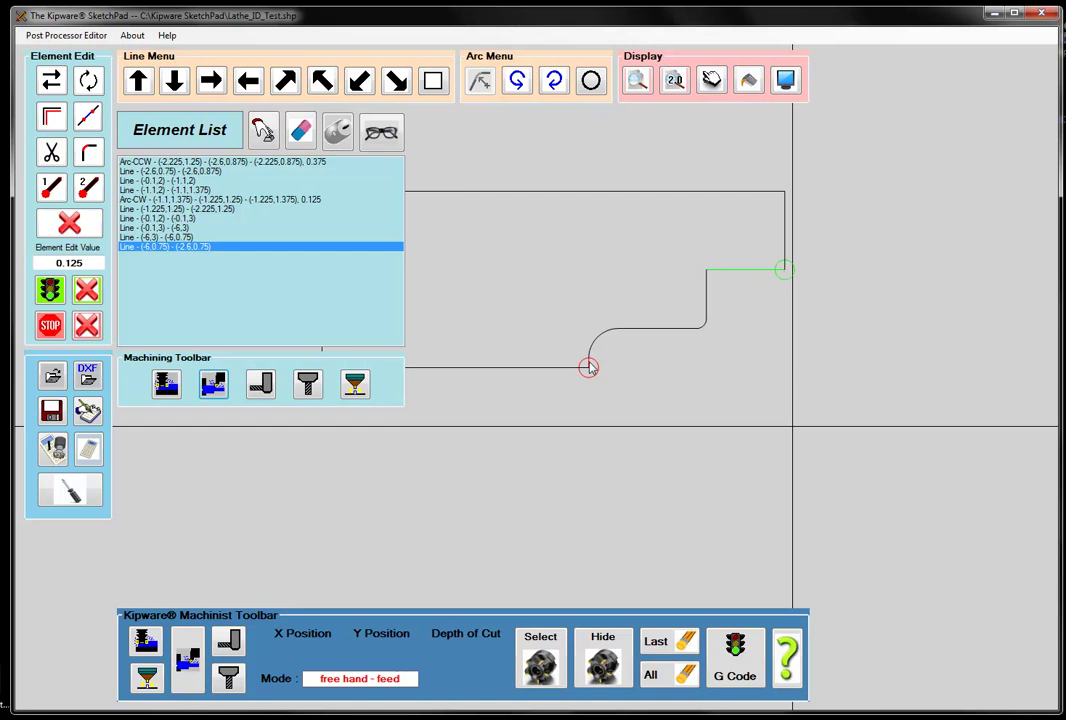
# Generate a roughing-only I.D. turning program, review its G71 cycle code, and leave the editor without saving.
pyautogui.click(213, 385)
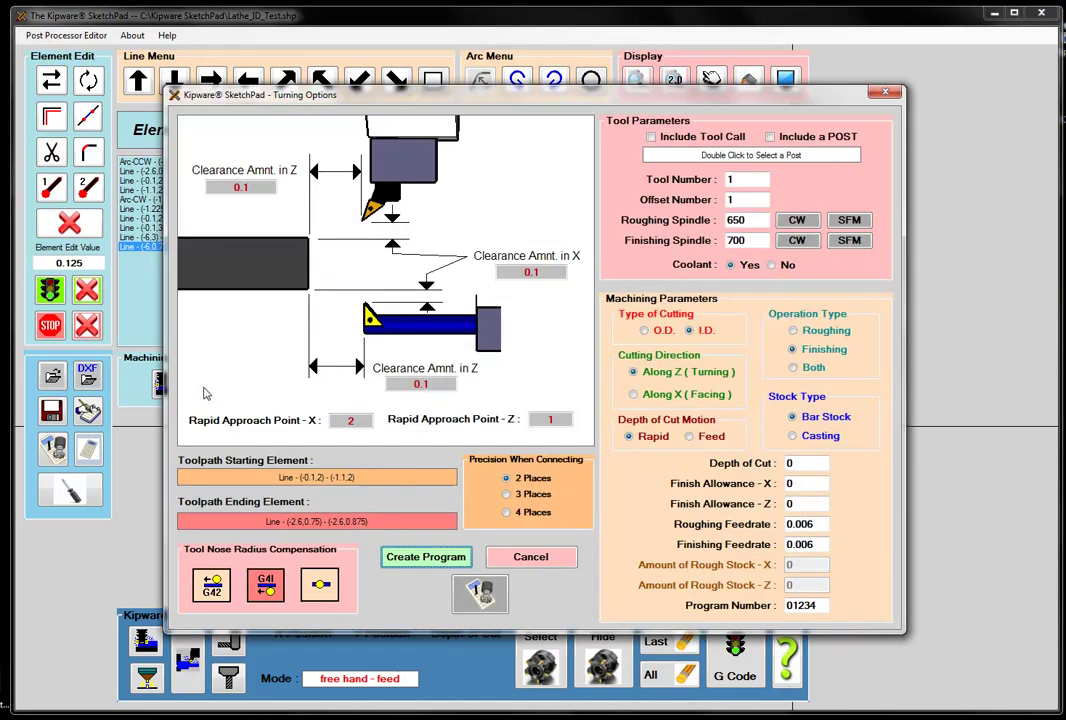
pyautogui.click(794, 334)
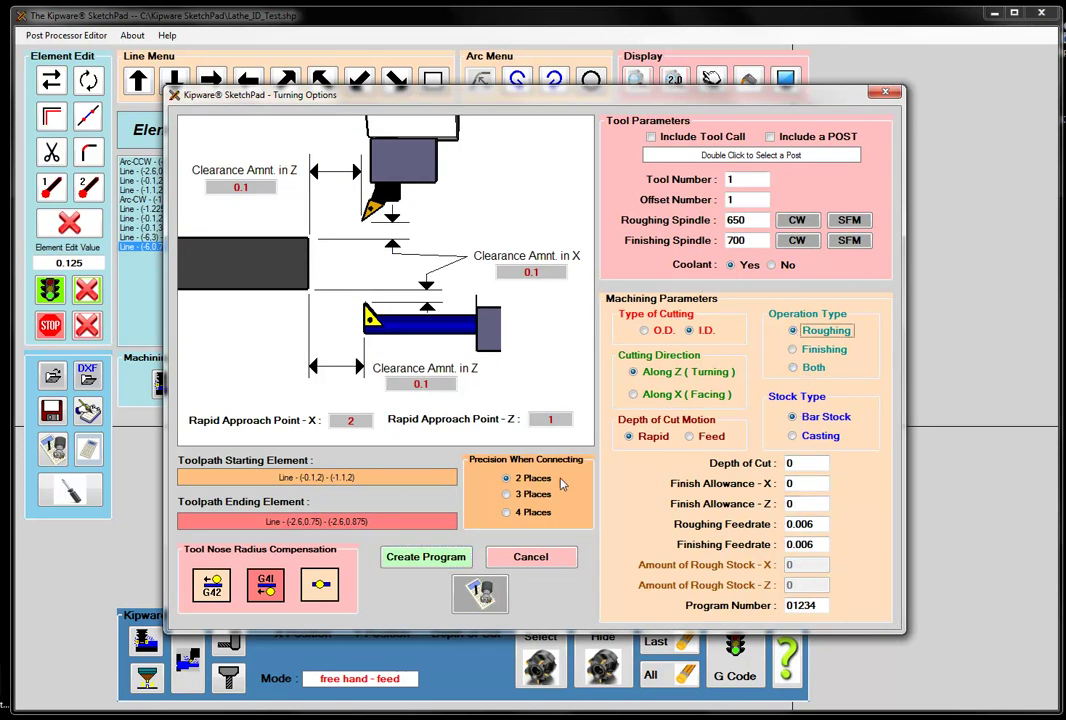
pyautogui.click(434, 555)
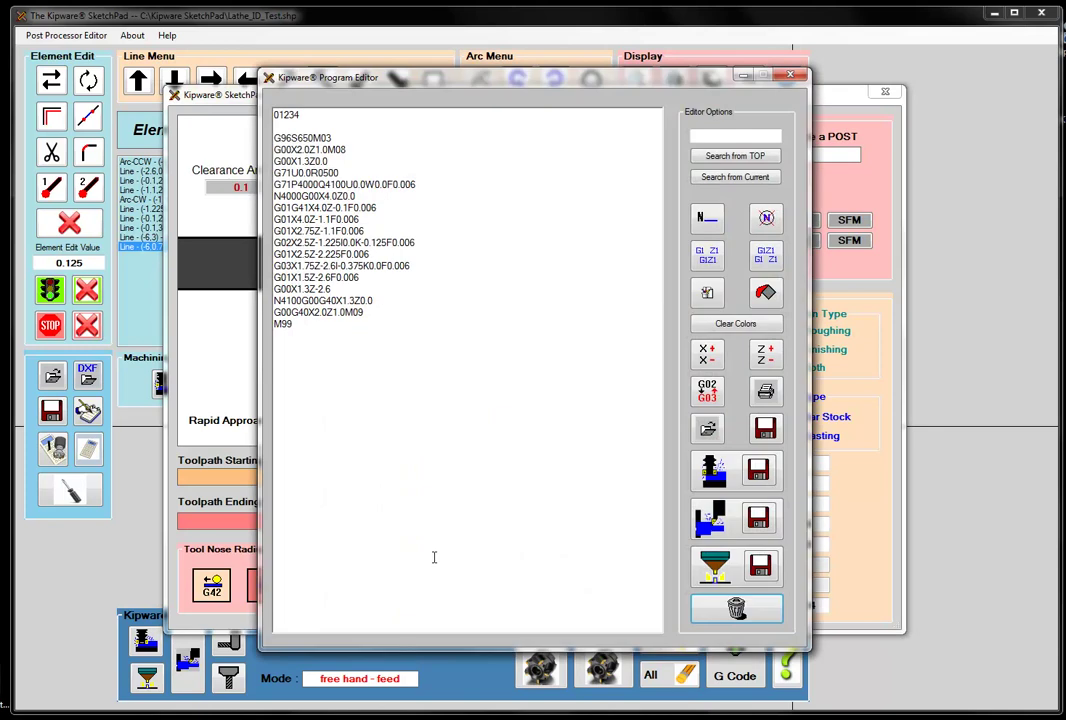
pyautogui.moveTo(276, 172); pyautogui.dragTo(409, 311)
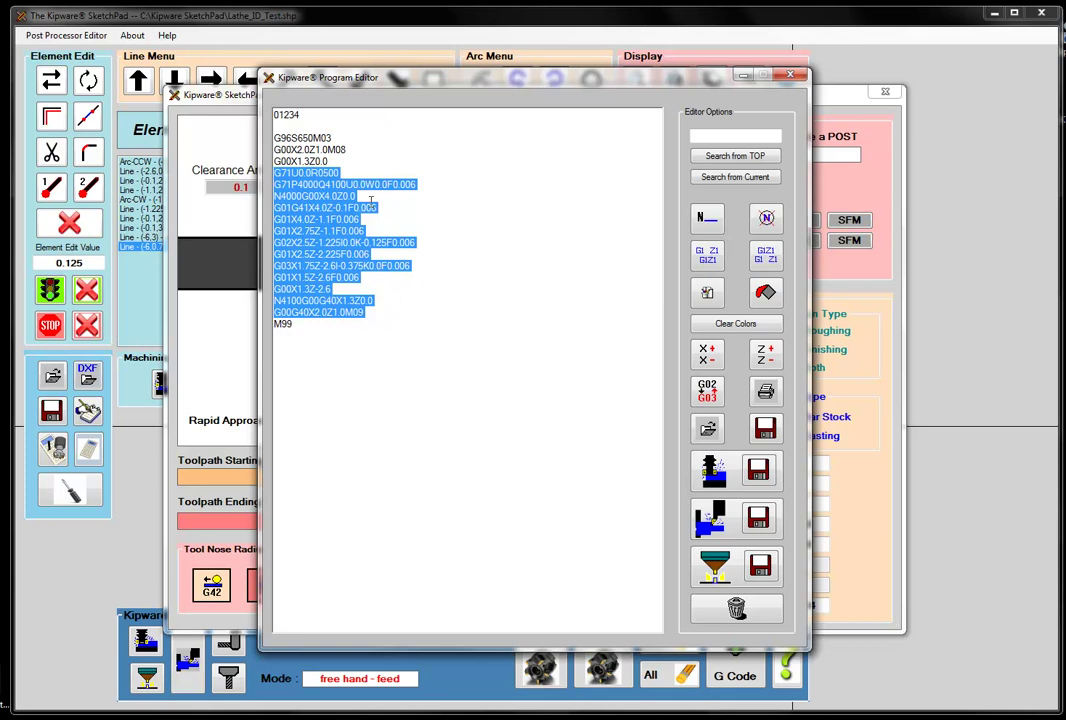
pyautogui.click(790, 75)
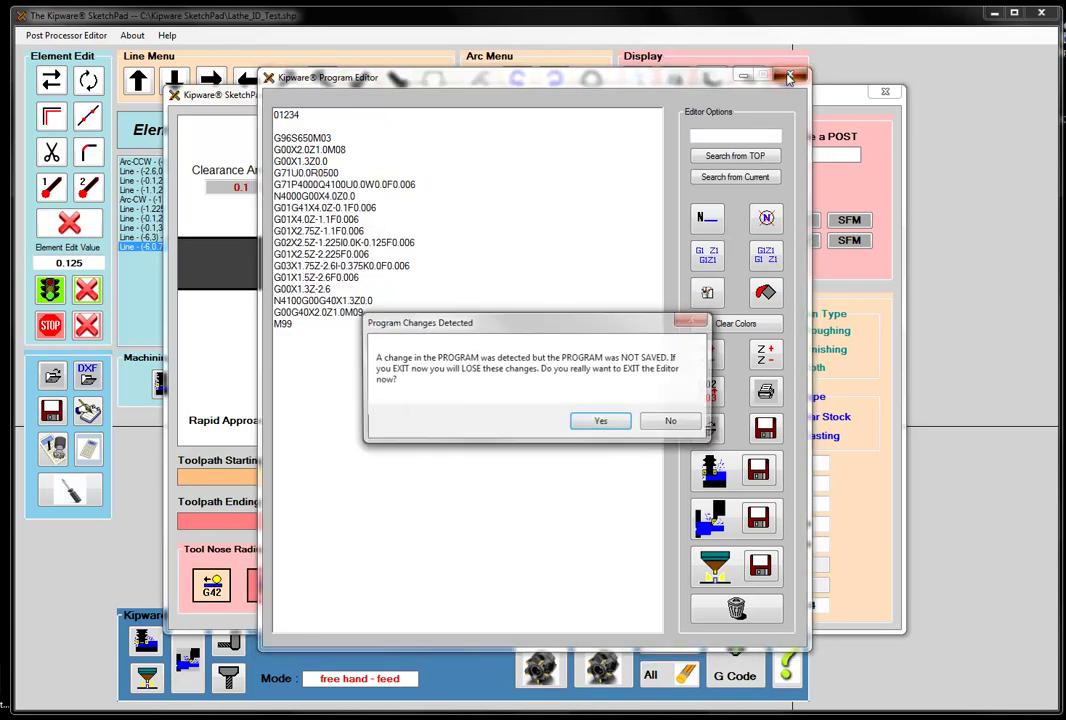
pyautogui.click(590, 423)
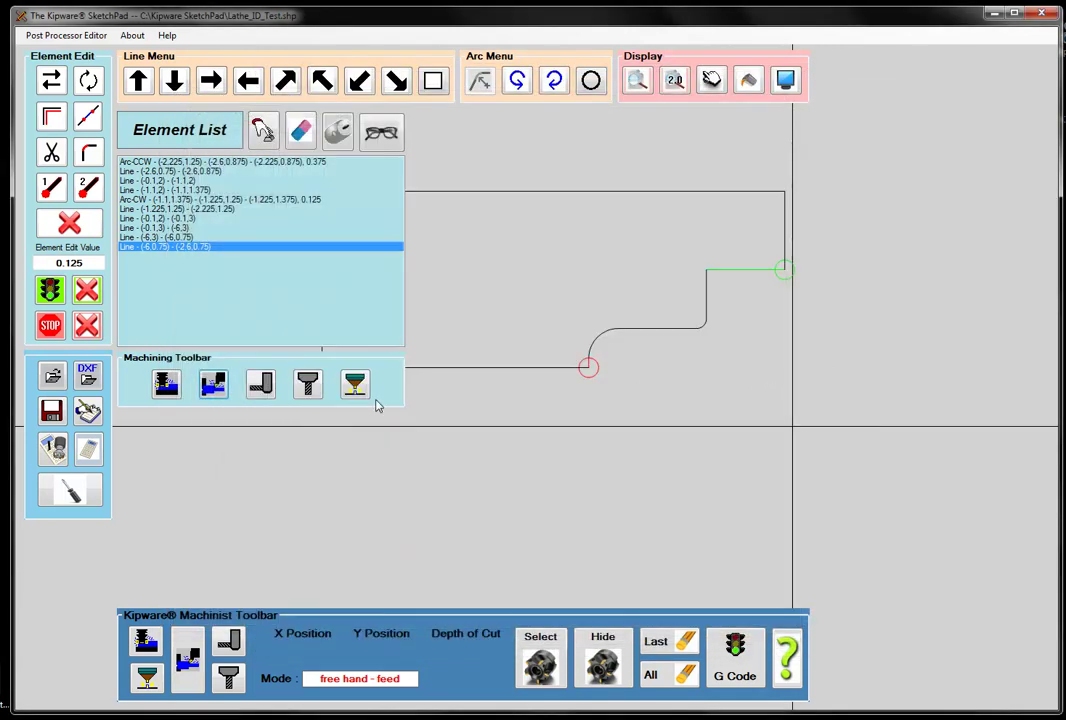
# Generate an I.D. turning program for both roughing and finishing, review the two code sections, and leave the editor without saving.
pyautogui.click(212, 385)
pyautogui.click(809, 367)
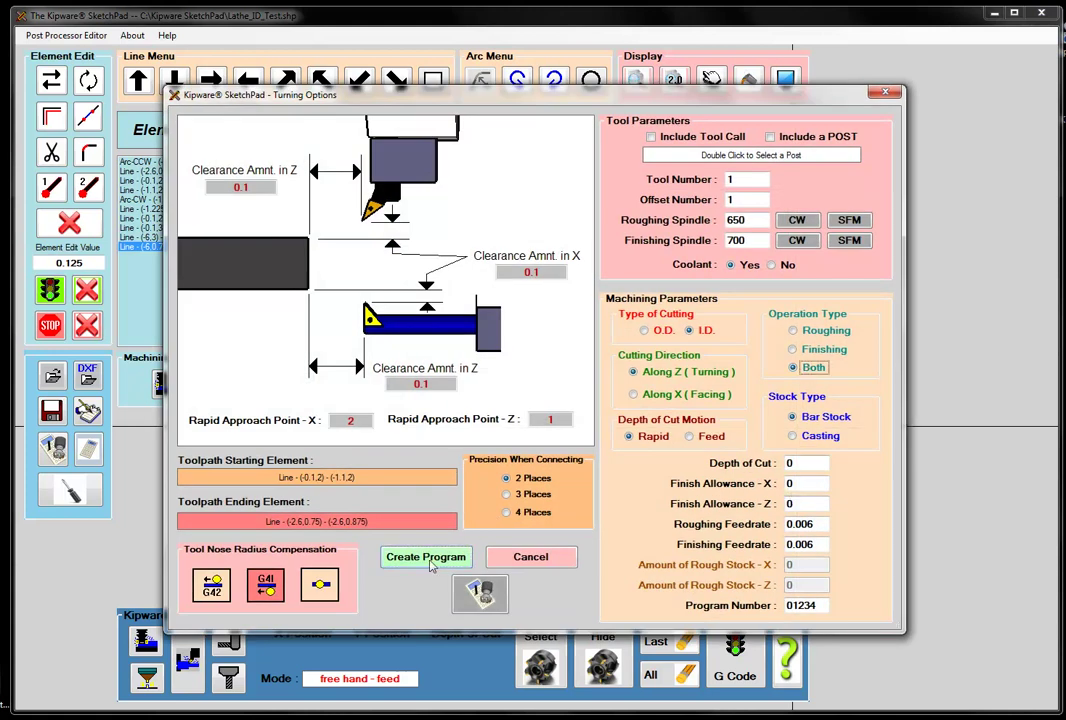
pyautogui.click(432, 566)
pyautogui.moveTo(274, 137); pyautogui.dragTo(426, 300)
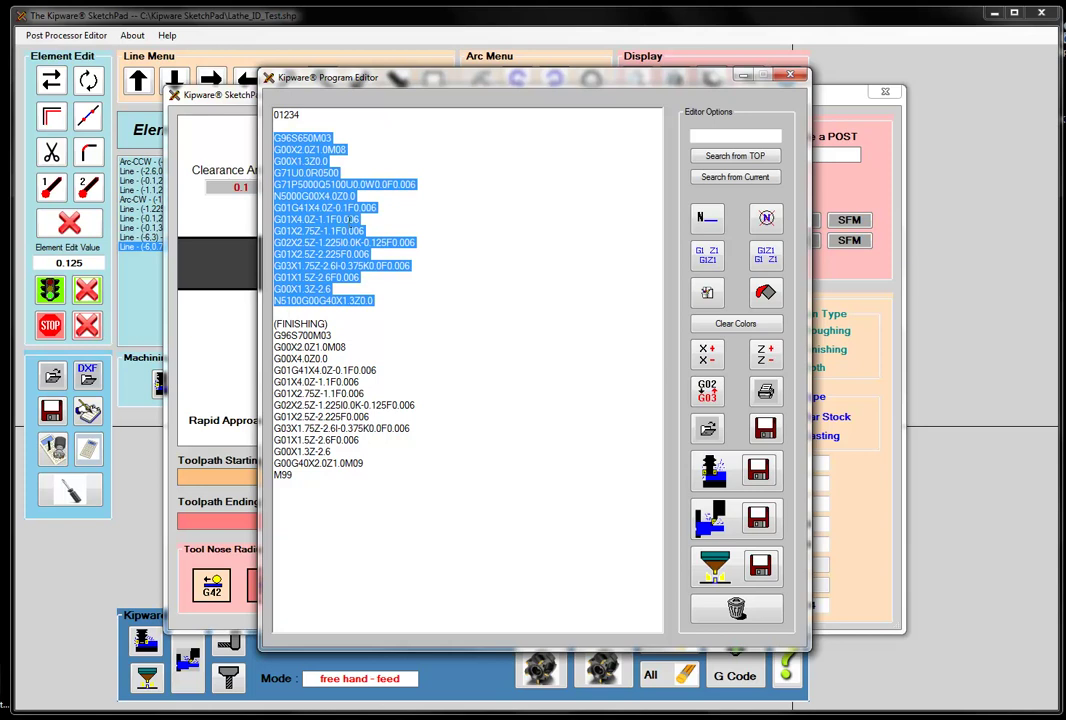
pyautogui.moveTo(296, 323); pyautogui.dragTo(429, 475)
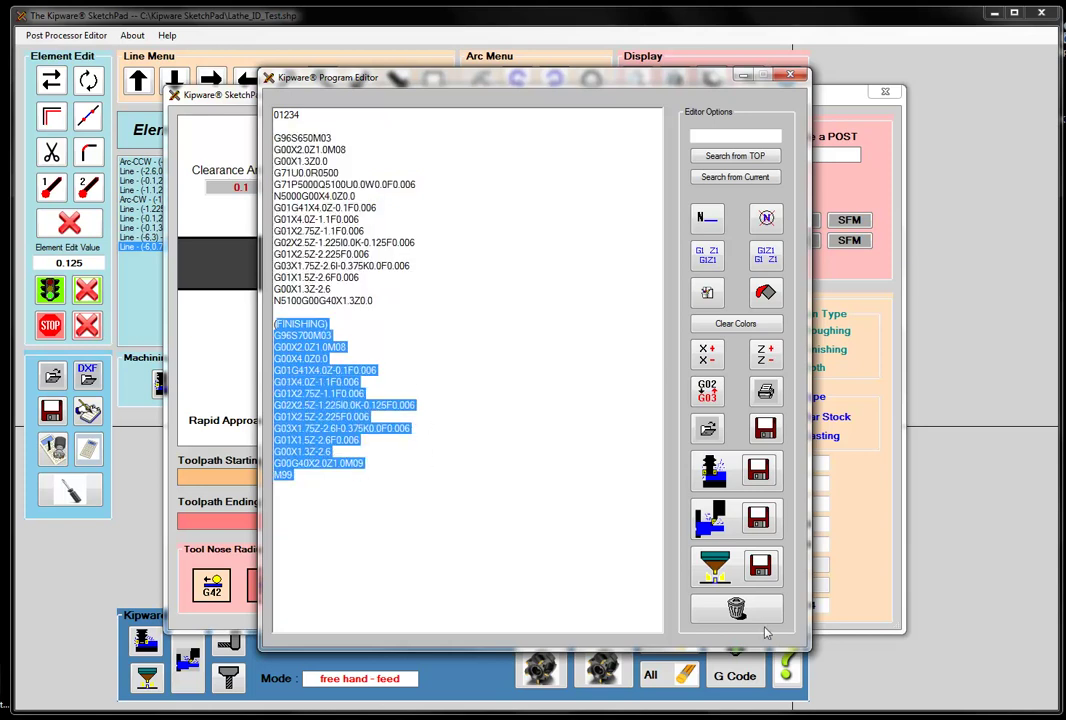
pyautogui.click(733, 607)
pyautogui.click(606, 422)
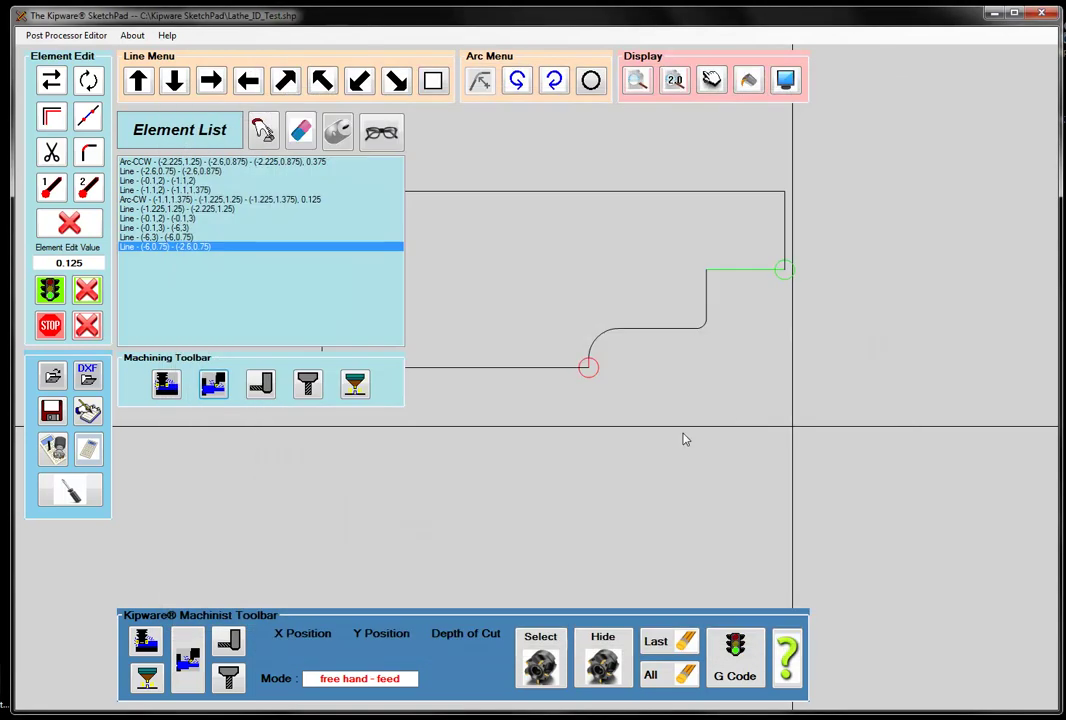